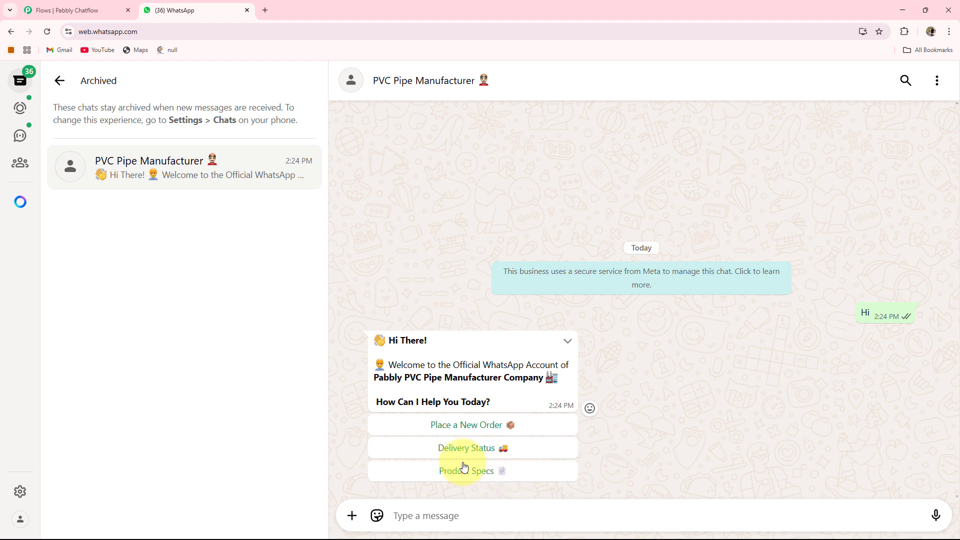
- Place a new order for 500 pieces of Finolex Pipes through the chatbot and send the delivery address
{"action": "left_click", "coordinate": [458, 426]}
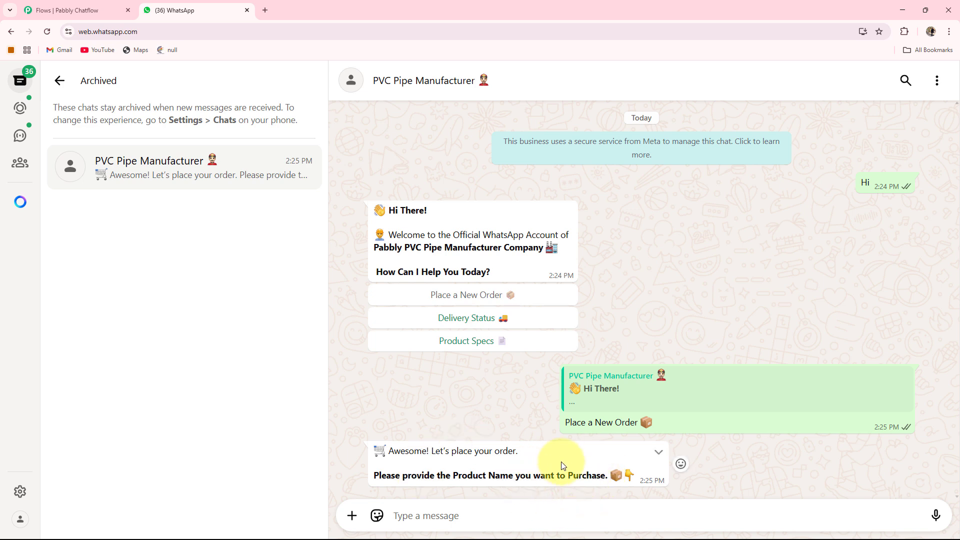
{"action": "type", "text": "Finolex Pipes"}
{"action": "key", "text": "Return"}
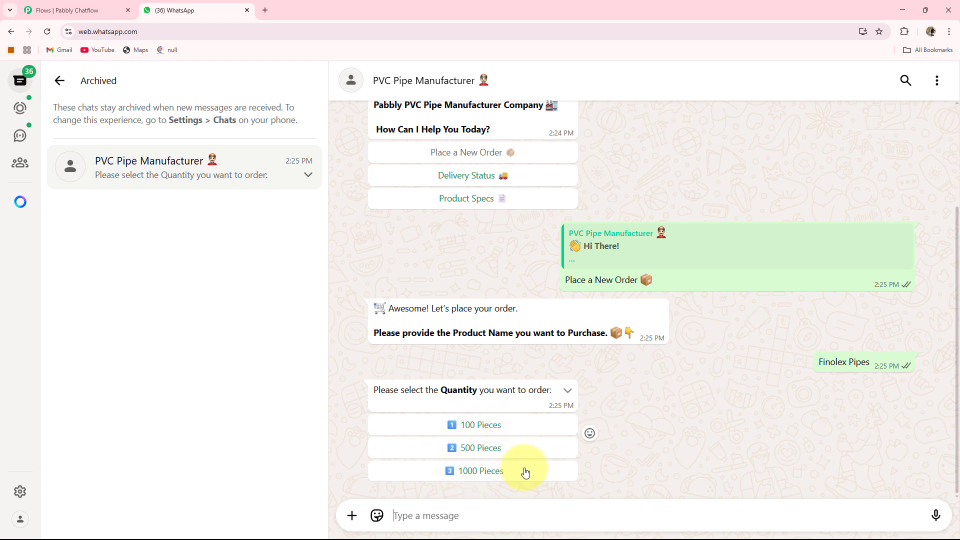
{"action": "left_click", "coordinate": [472, 449]}
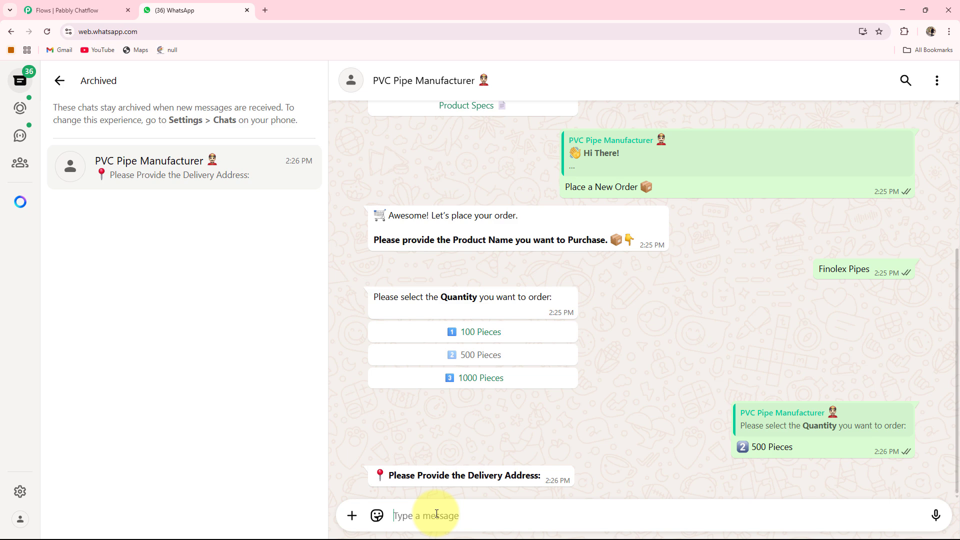
{"action": "type", "text": "B-101 New City"}
{"action": "key", "text": "Return"}
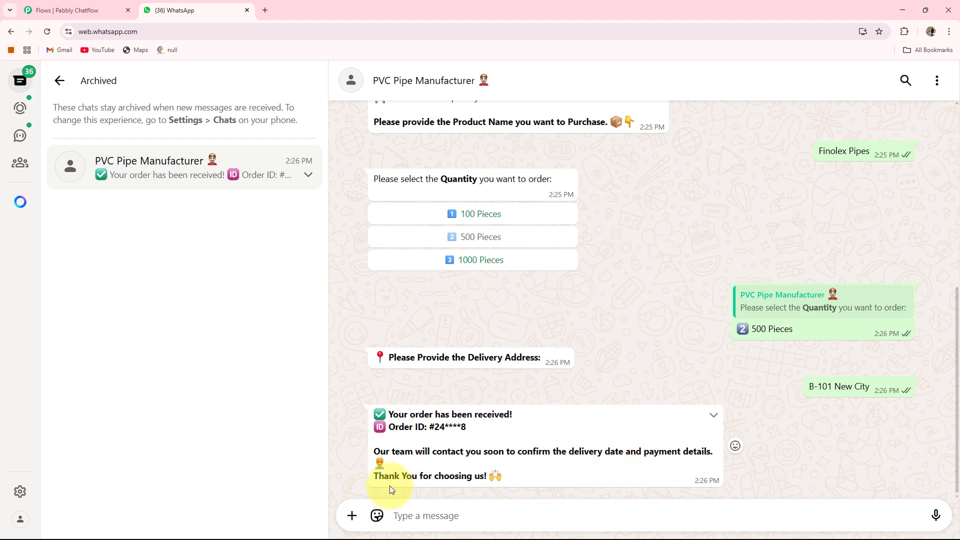
- Request the Product Specs from the welcome message and check the Delivery Status by sending the order ID
{"action": "scroll", "coordinate": [514, 481], "scroll_direction": "up", "scroll_amount": 6}
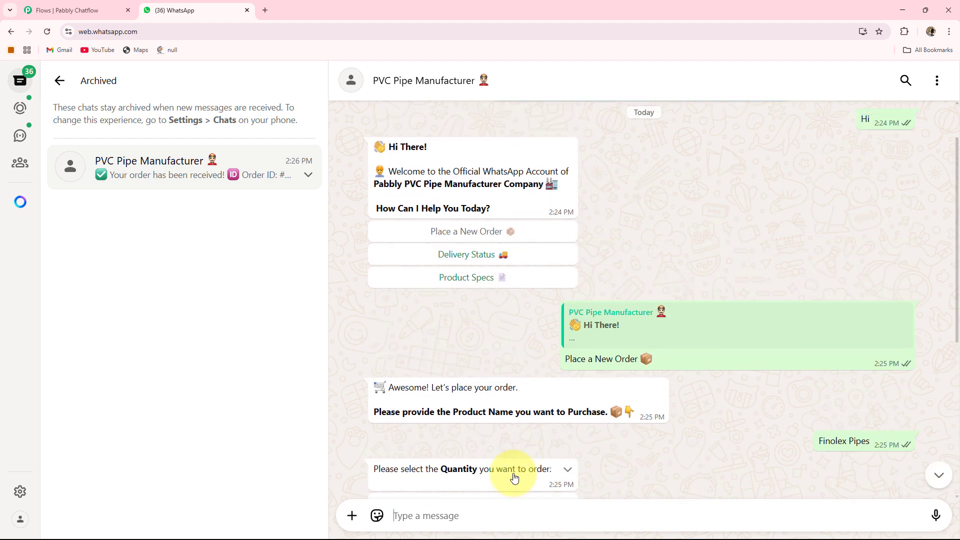
{"action": "left_click", "coordinate": [472, 294]}
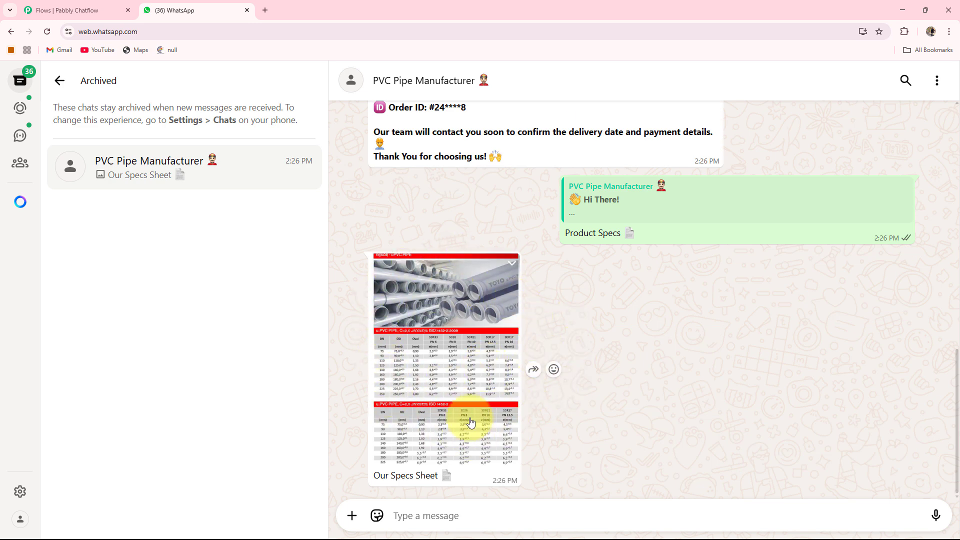
{"action": "scroll", "coordinate": [520, 393], "scroll_direction": "up", "scroll_amount": 15}
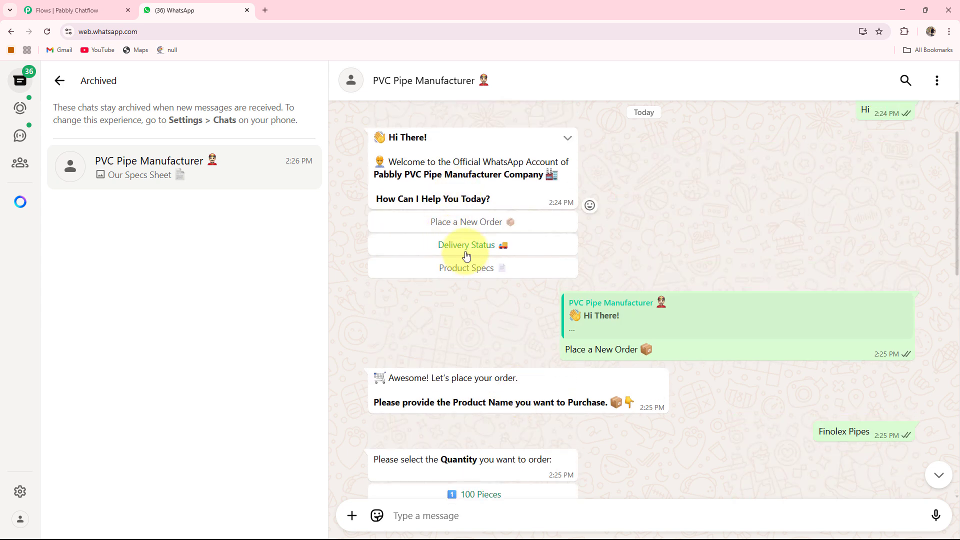
{"action": "left_click", "coordinate": [465, 244]}
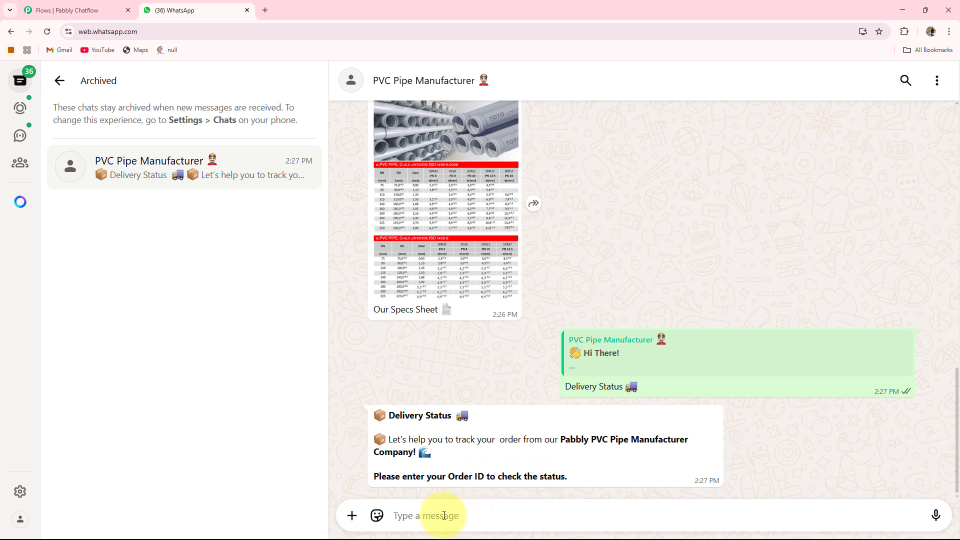
{"action": "type", "text": "3586942"}
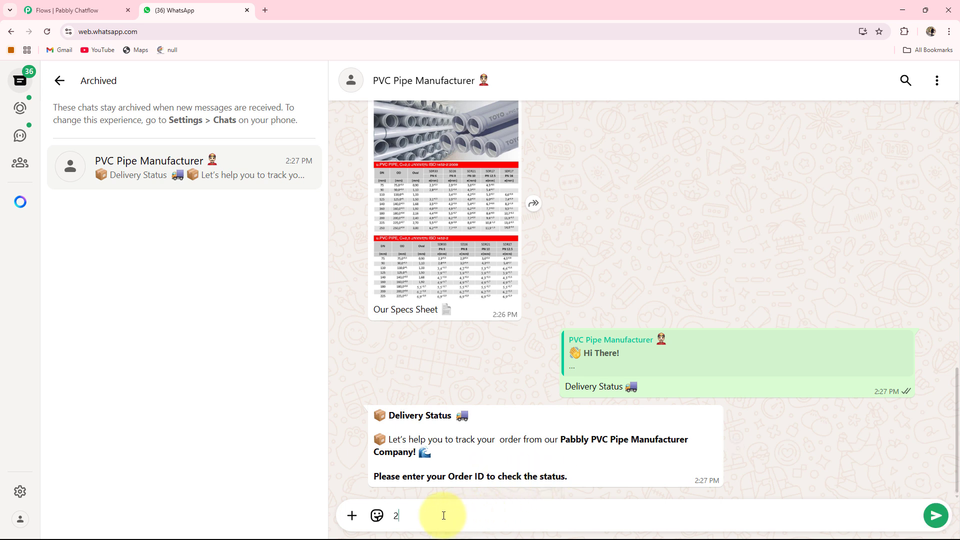
{"action": "key", "text": "Return"}
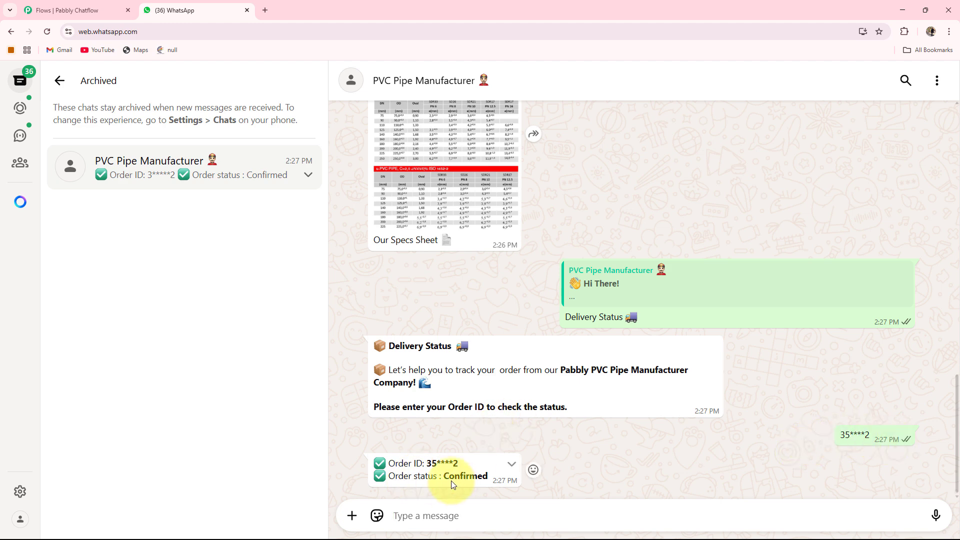
- Review the chatbot conversation back to the welcome message and through the order placement replies
{"action": "scroll", "coordinate": [498, 475], "scroll_direction": "up", "scroll_amount": 10}
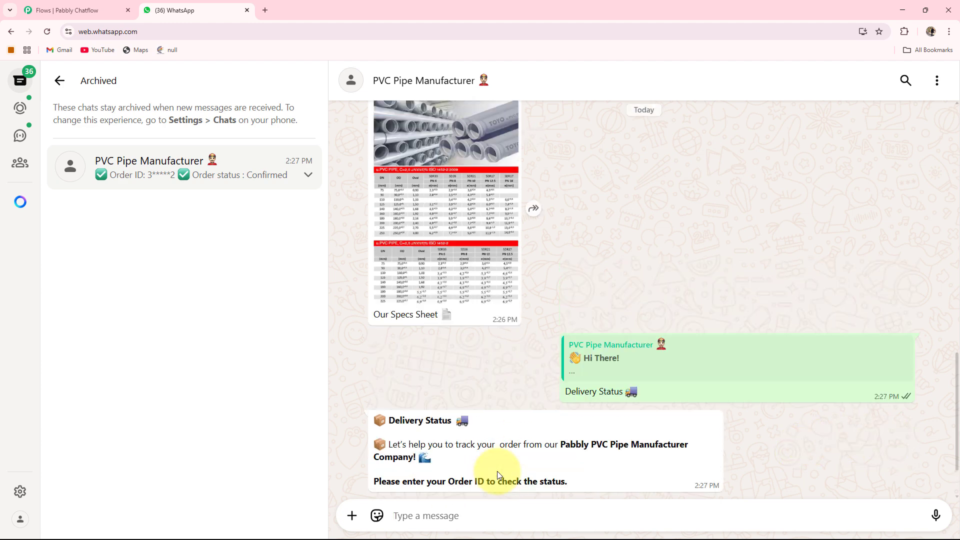
{"action": "scroll", "coordinate": [498, 475], "scroll_direction": "up", "scroll_amount": 4}
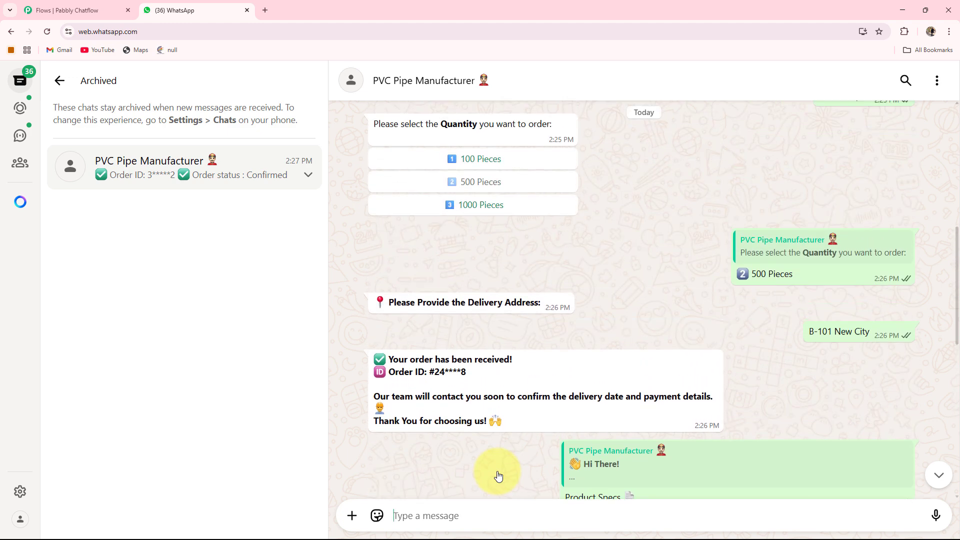
{"action": "scroll", "coordinate": [498, 475], "scroll_direction": "up", "scroll_amount": 4}
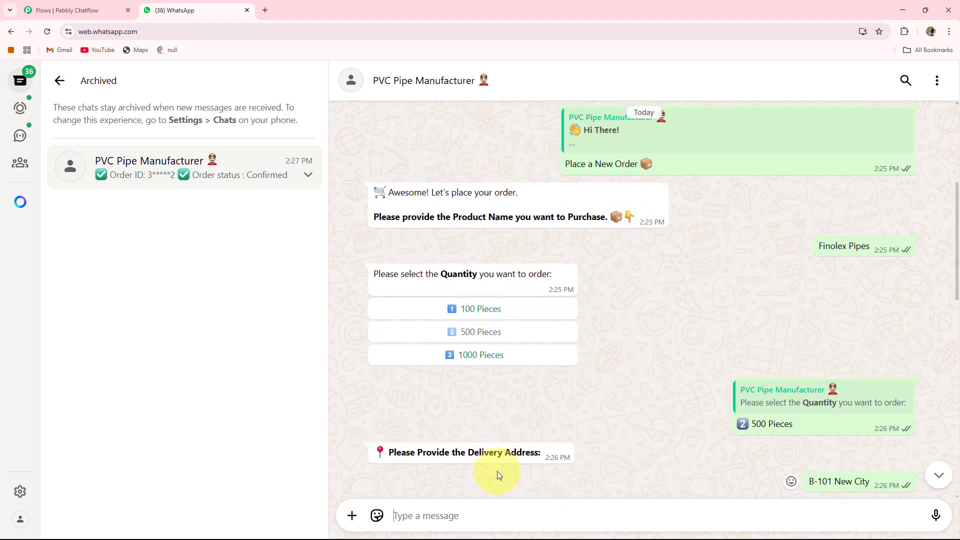
{"action": "scroll", "coordinate": [499, 475], "scroll_direction": "up", "scroll_amount": 2}
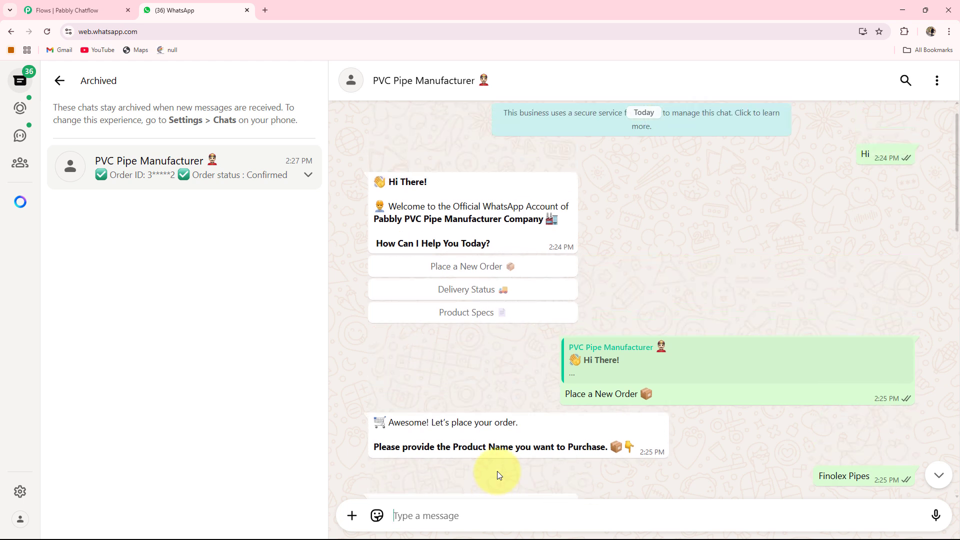
{"action": "scroll", "coordinate": [498, 471], "scroll_direction": "down", "scroll_amount": 2}
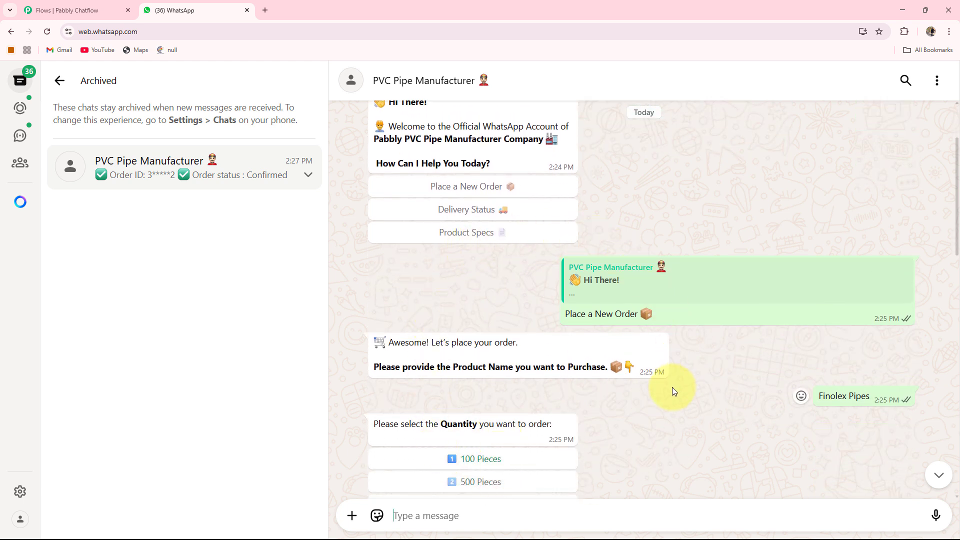
{"action": "scroll", "coordinate": [672, 387], "scroll_direction": "down", "scroll_amount": 7}
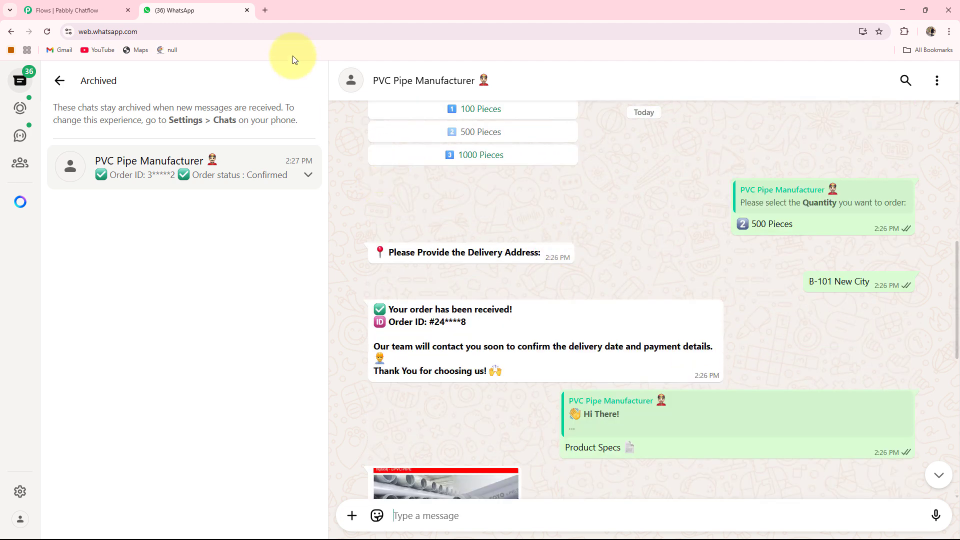
- Open pabbly.com/chatflow in a new browser tab and sign in to the Pabbly account
{"action": "left_click", "coordinate": [268, 10]}
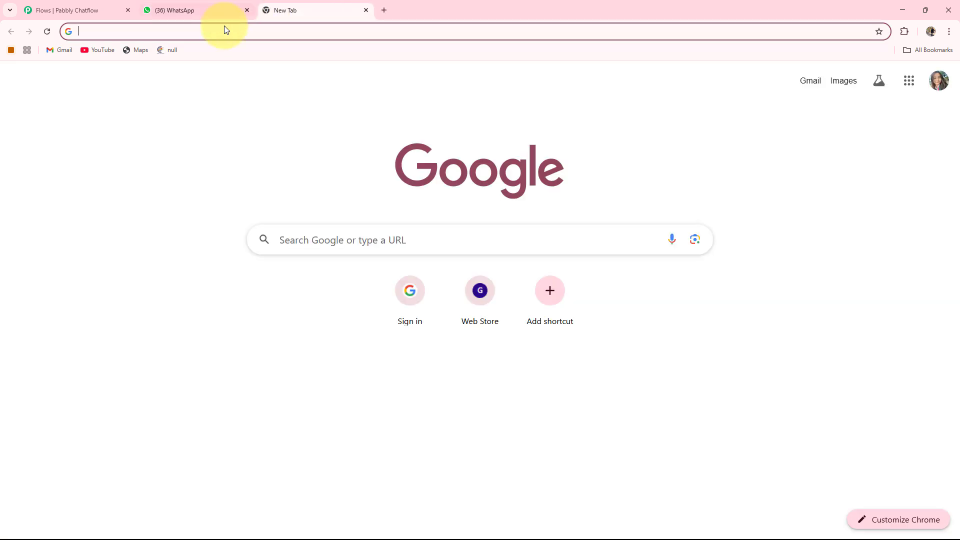
{"action": "left_click", "coordinate": [163, 32]}
{"action": "type", "text": "pabb"}
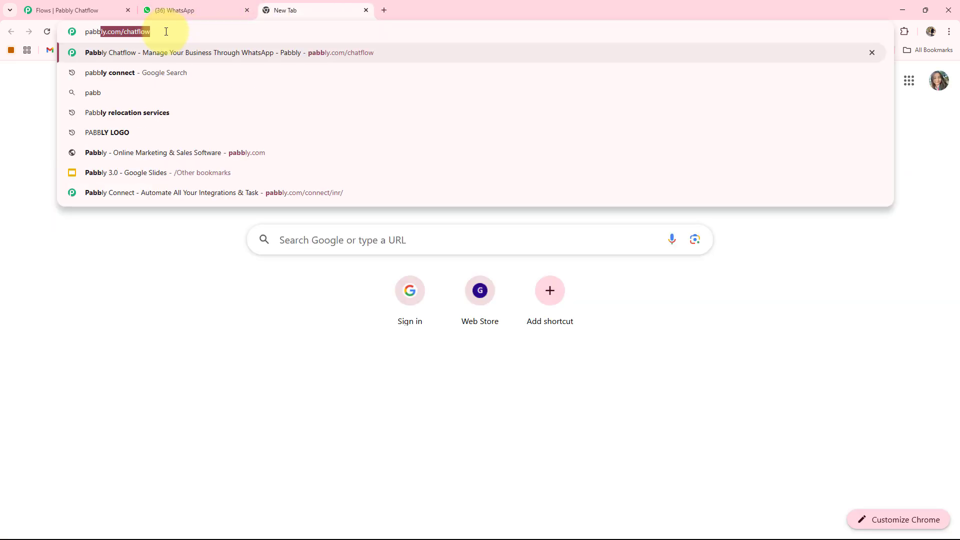
{"action": "key", "text": "Return"}
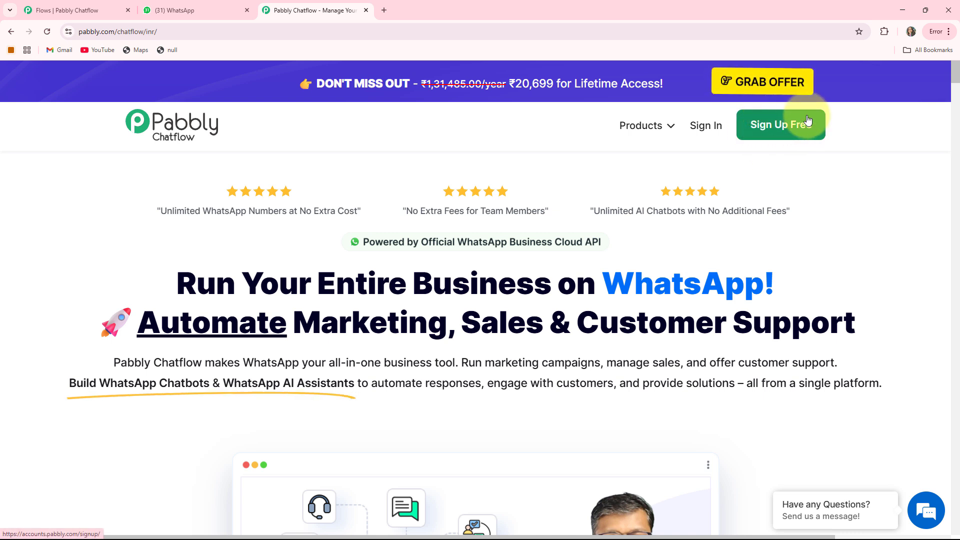
{"action": "left_click", "coordinate": [707, 126]}
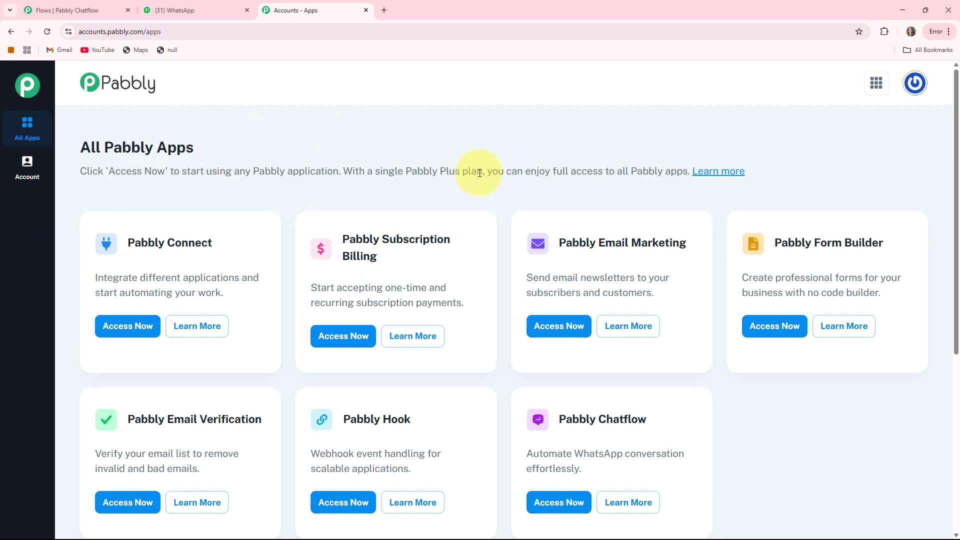
- Access Pabbly Chatflow from the list of all Pabbly apps
{"action": "scroll", "coordinate": [605, 340], "scroll_direction": "down", "scroll_amount": 1}
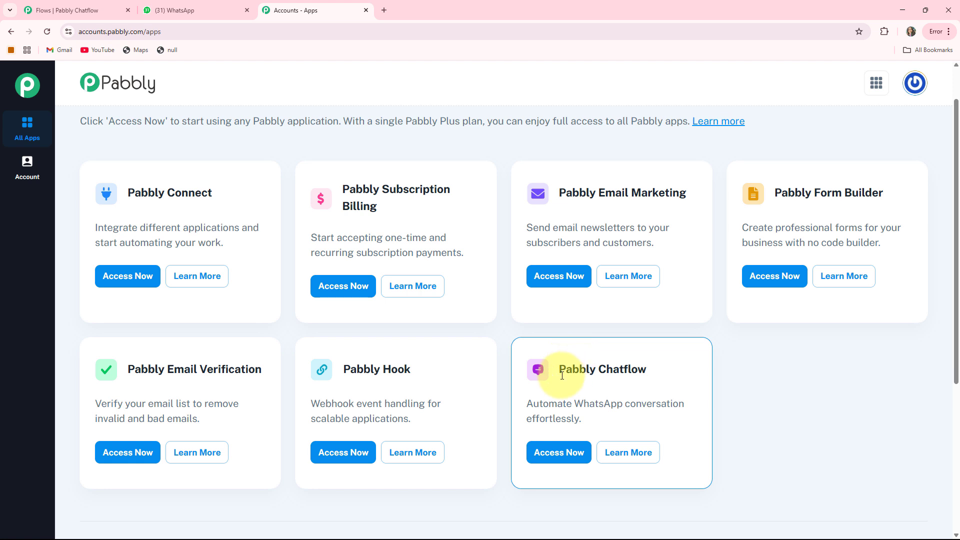
{"action": "left_click_drag", "start_coordinate": [562, 372], "coordinate": [679, 368]}
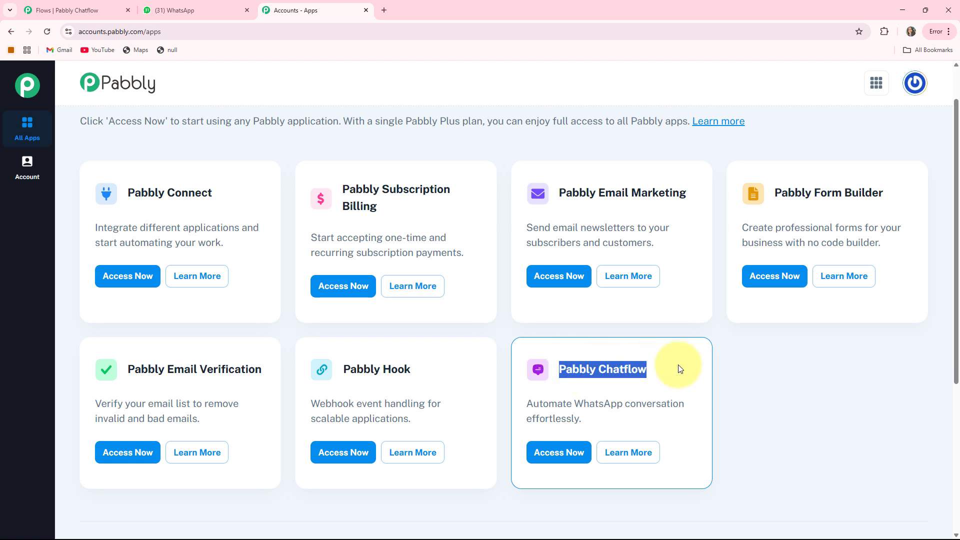
{"action": "left_click", "coordinate": [556, 452]}
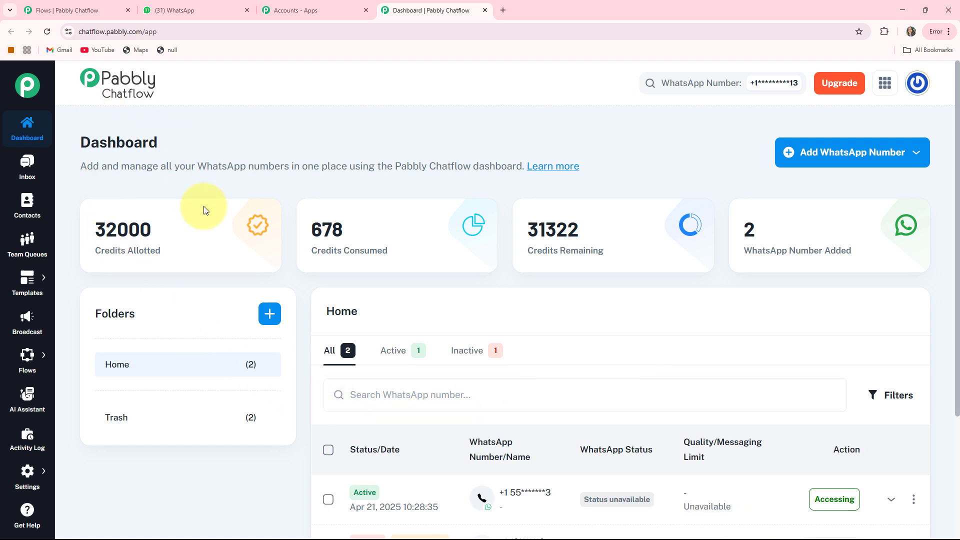
- Examine the allotted, consumed and remaining credits on the dashboard
{"action": "left_click_drag", "start_coordinate": [94, 251], "coordinate": [184, 251]}
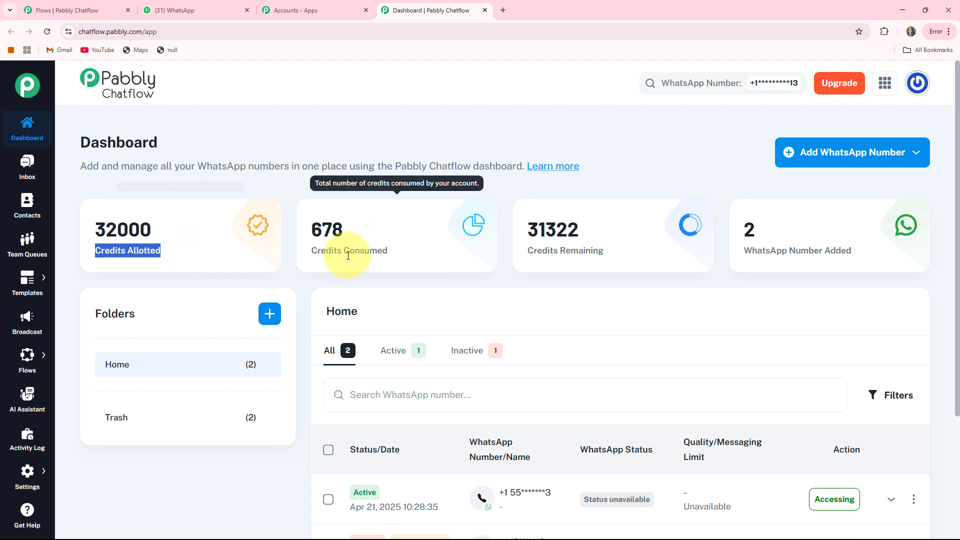
{"action": "left_click_drag", "start_coordinate": [310, 251], "coordinate": [429, 251]}
{"action": "left_click_drag", "start_coordinate": [527, 251], "coordinate": [631, 249]}
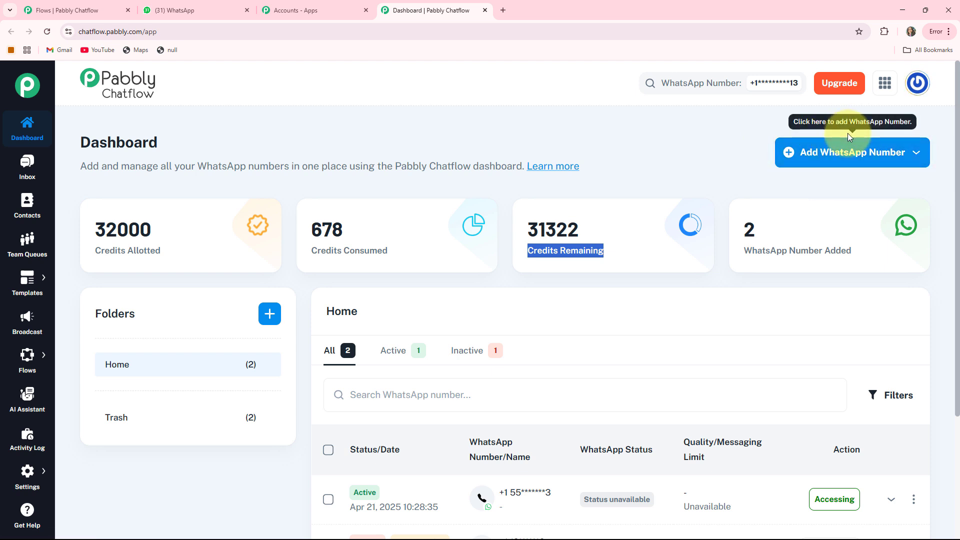
- Examine the WhatsApp Connect and Manual Token Connect options for adding a number, and the list of added WhatsApp numbers
{"action": "left_click", "coordinate": [891, 161]}
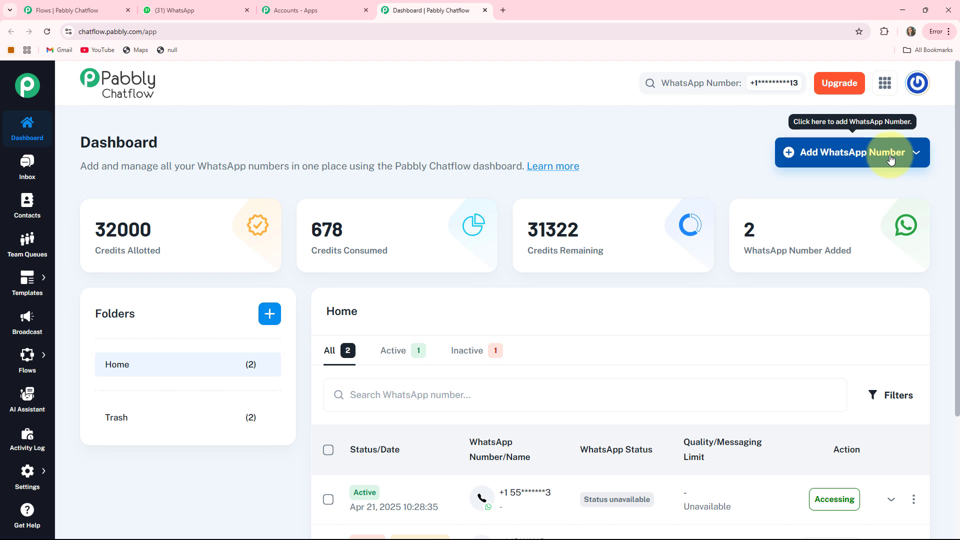
{"action": "left_click", "coordinate": [891, 159]}
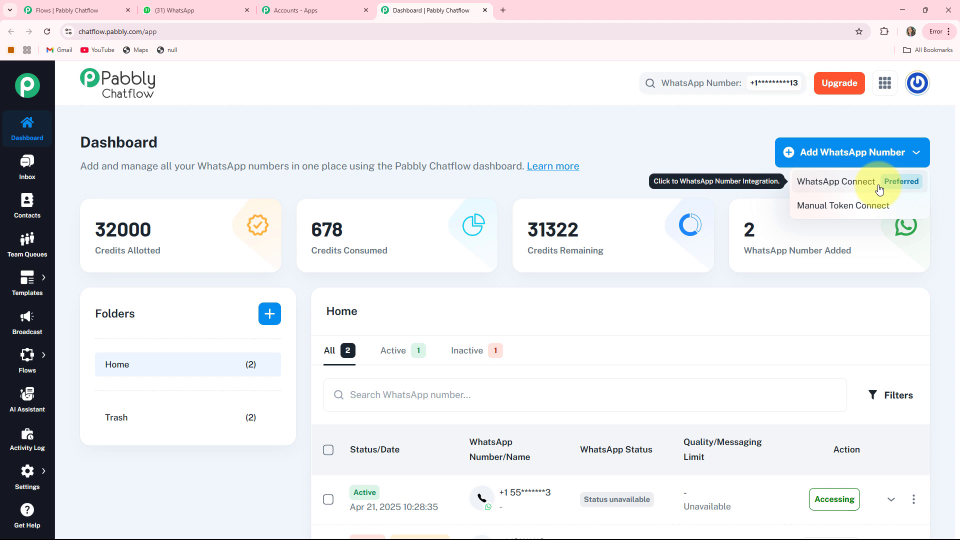
{"action": "left_click", "coordinate": [843, 207]}
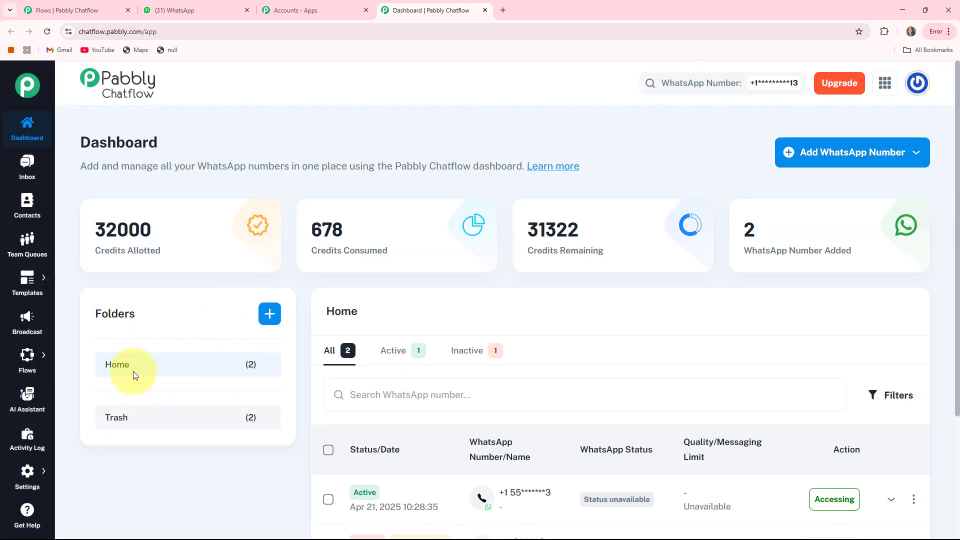
{"action": "scroll", "coordinate": [760, 255], "scroll_direction": "down", "scroll_amount": 3}
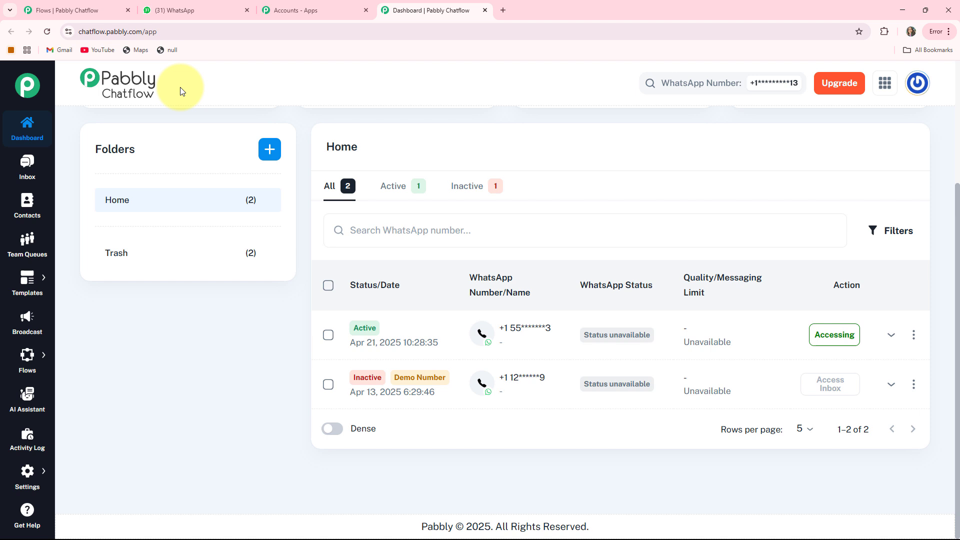
{"action": "scroll", "coordinate": [181, 91], "scroll_direction": "up", "scroll_amount": 3}
- View the test conversation in the inbox and the contacts overview
{"action": "left_click", "coordinate": [25, 165]}
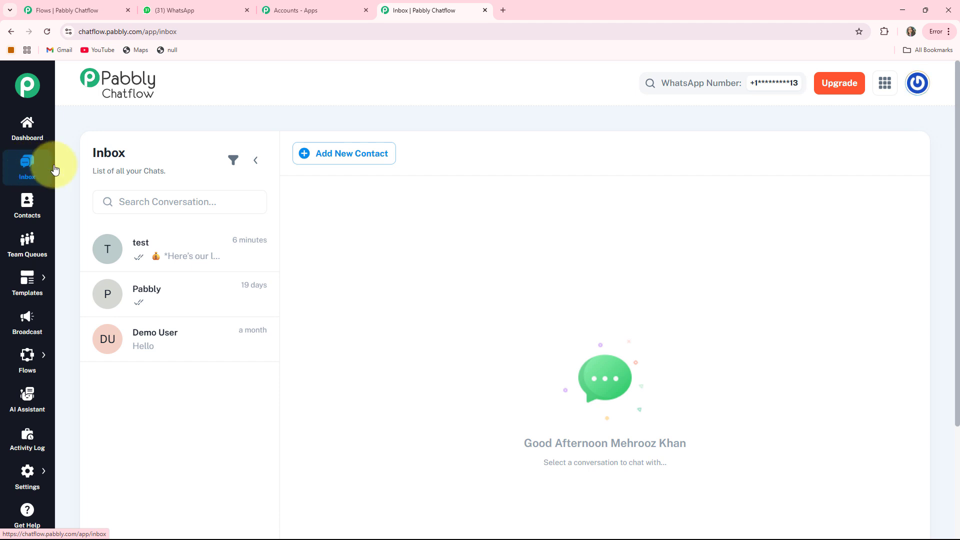
{"action": "left_click", "coordinate": [154, 254]}
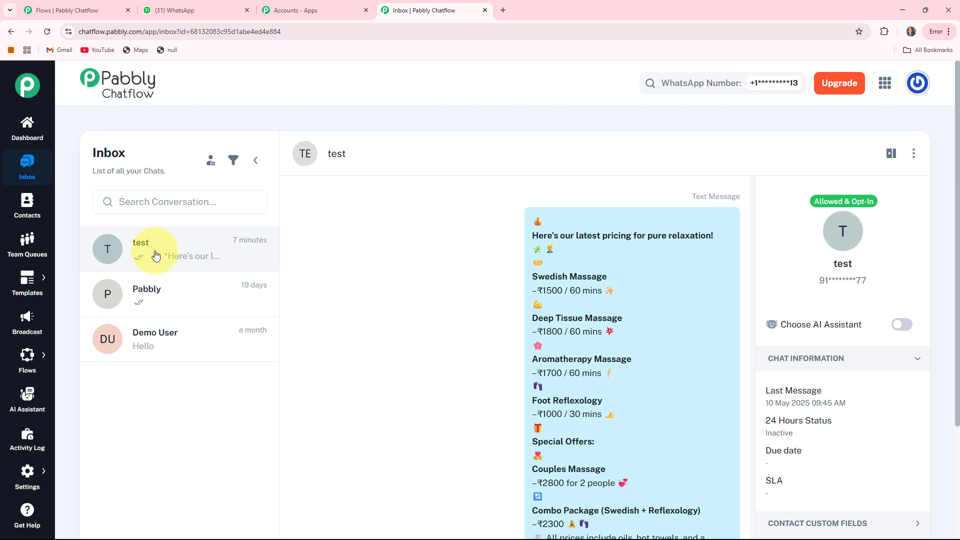
{"action": "left_click", "coordinate": [28, 214]}
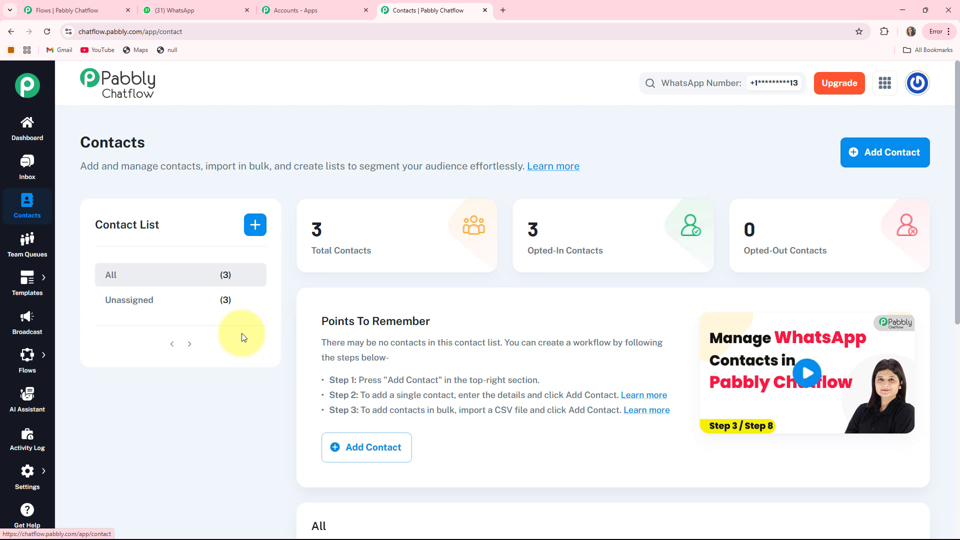
- View the team queues and the list of message templates
{"action": "left_click", "coordinate": [26, 250]}
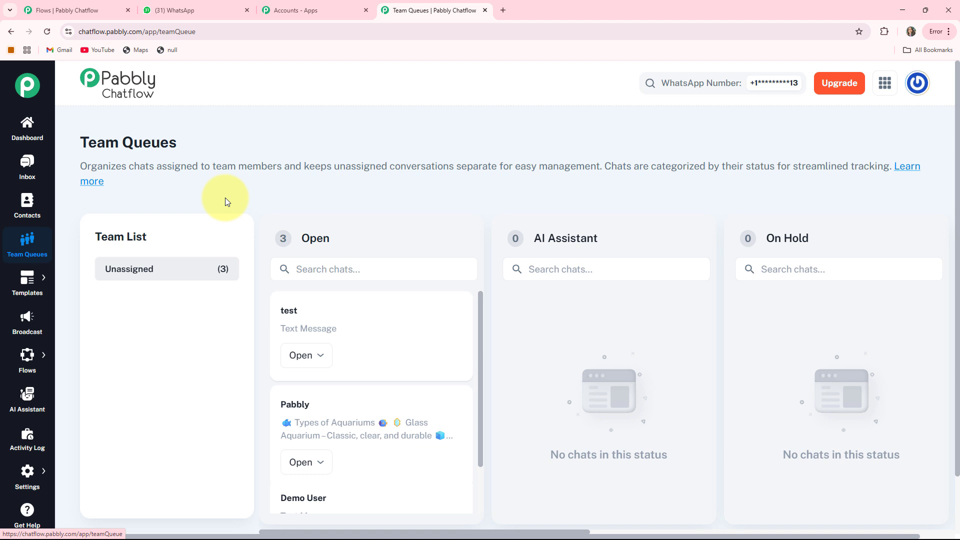
{"action": "mouse_move", "coordinate": [26, 280]}
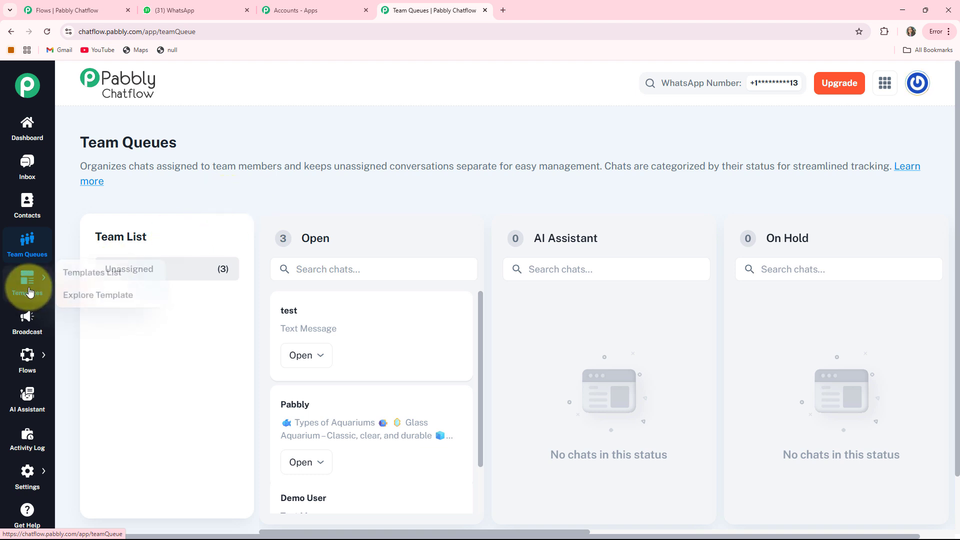
{"action": "left_click", "coordinate": [69, 283]}
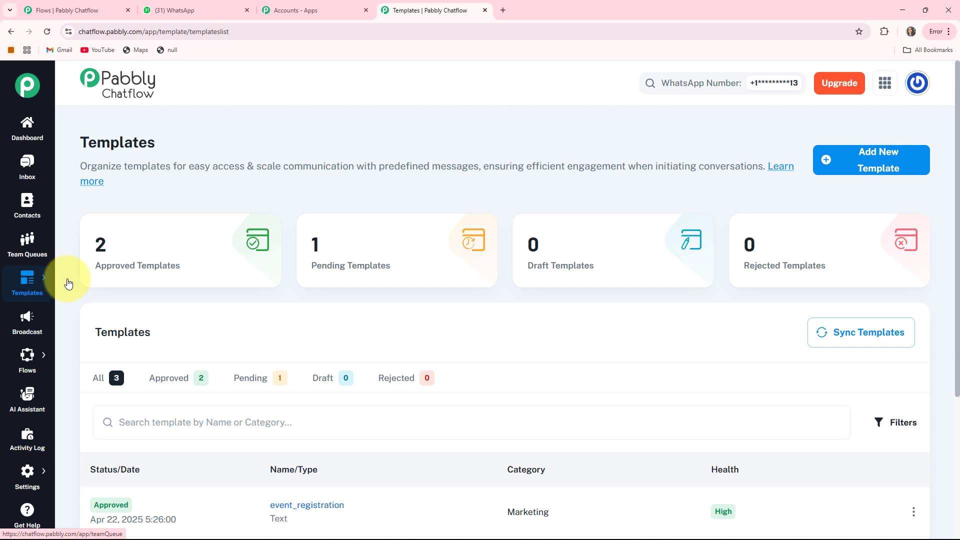
- View the broadcast campaigns overview and the list of chatbot flows
{"action": "left_click", "coordinate": [26, 320]}
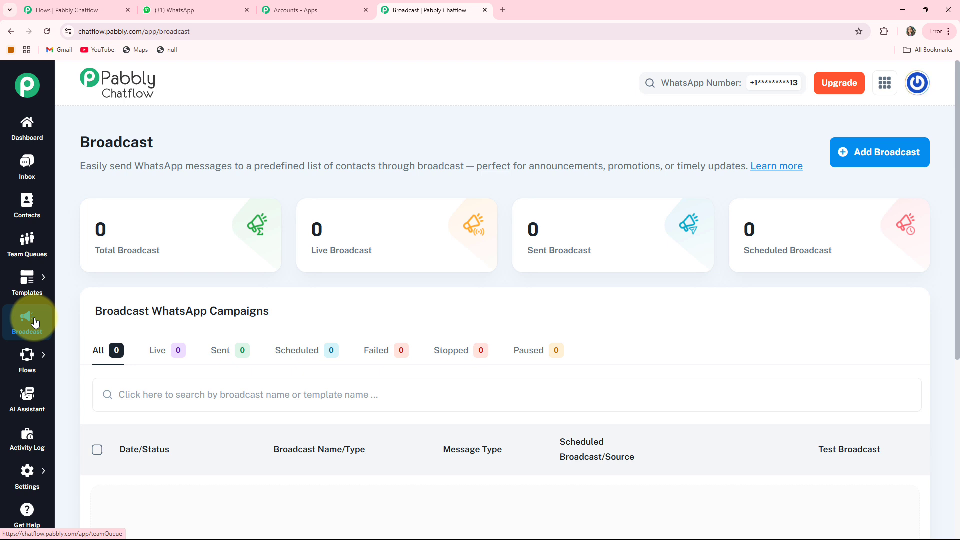
{"action": "mouse_move", "coordinate": [27, 359]}
{"action": "left_click", "coordinate": [65, 352]}
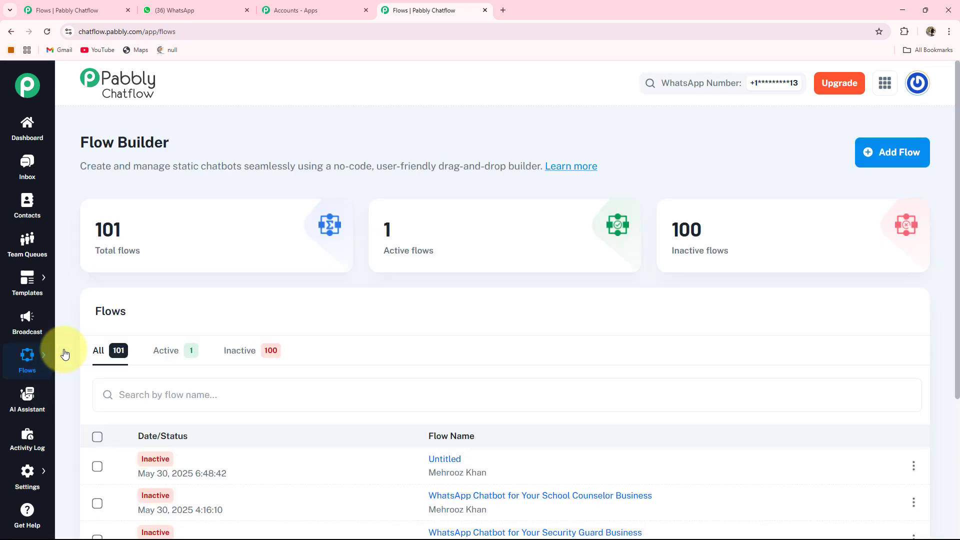
- View the AI assistant overview and the activity log
{"action": "left_click", "coordinate": [22, 402]}
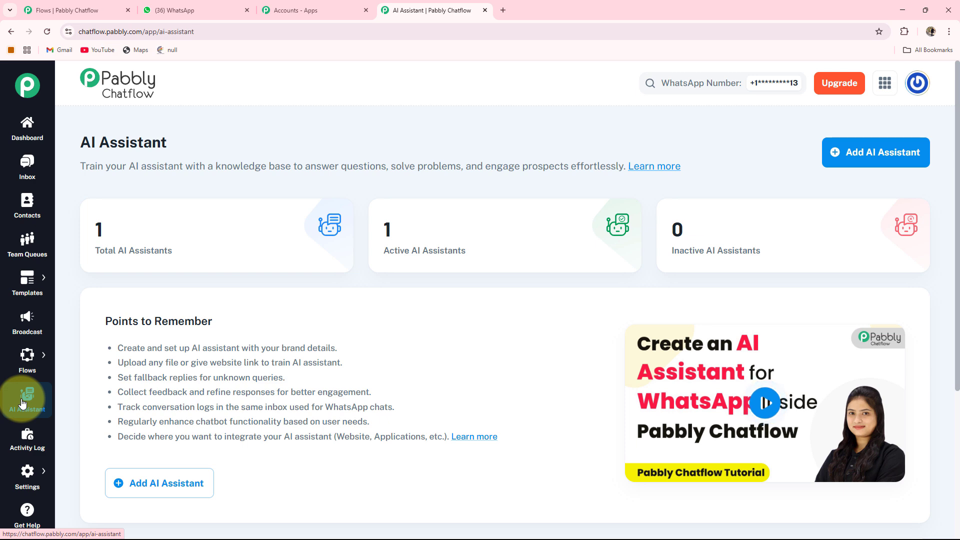
{"action": "left_click", "coordinate": [21, 446]}
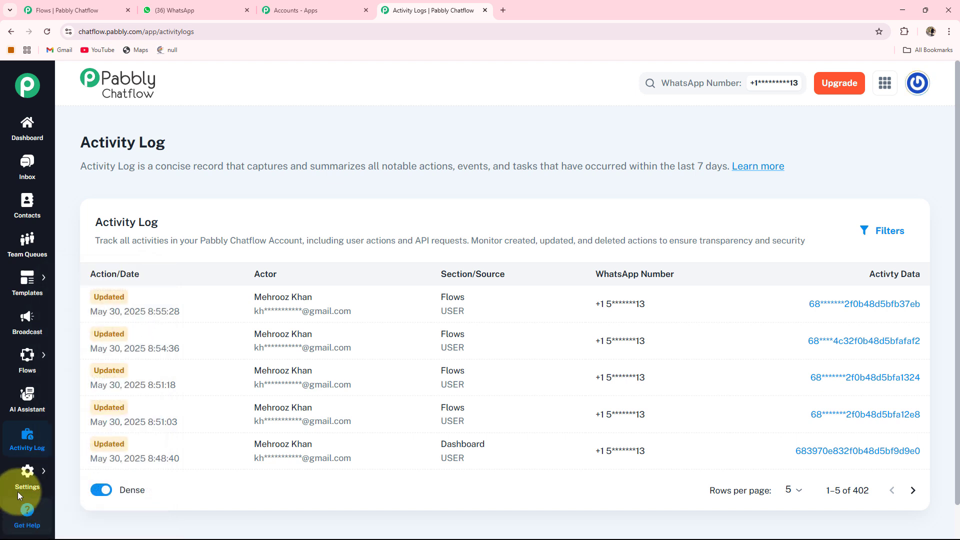
- Return to the Flow Builder and examine the total, active and inactive flow figures
{"action": "mouse_move", "coordinate": [30, 360]}
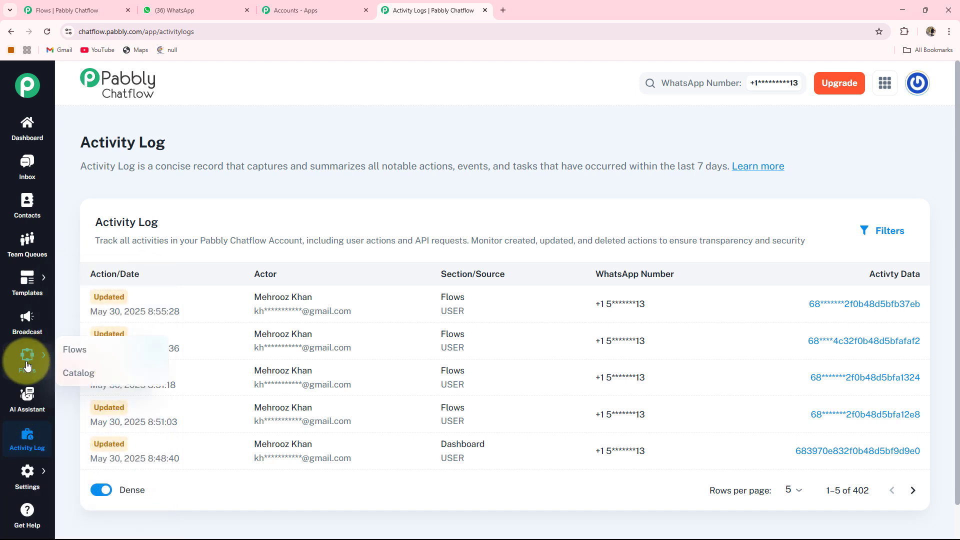
{"action": "left_click", "coordinate": [65, 350]}
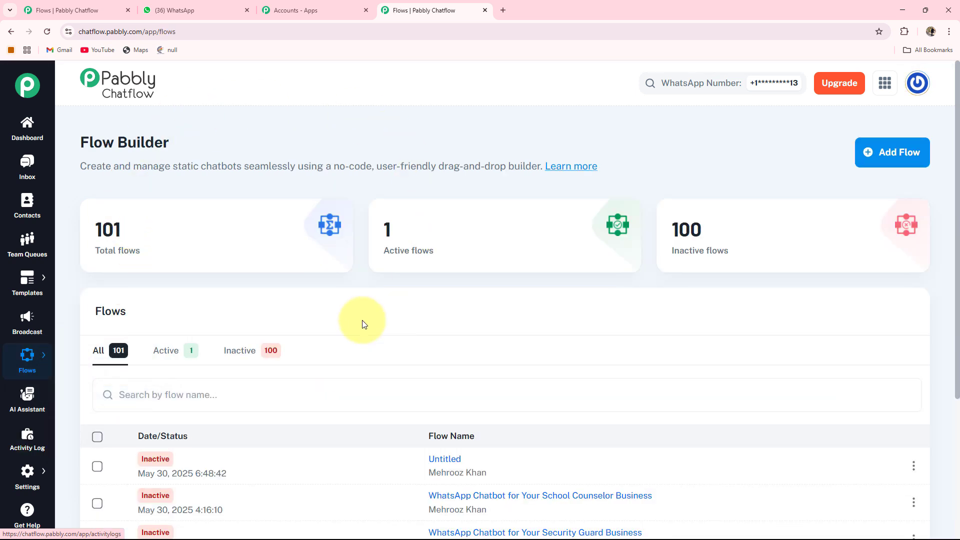
{"action": "mouse_move", "coordinate": [92, 258]}
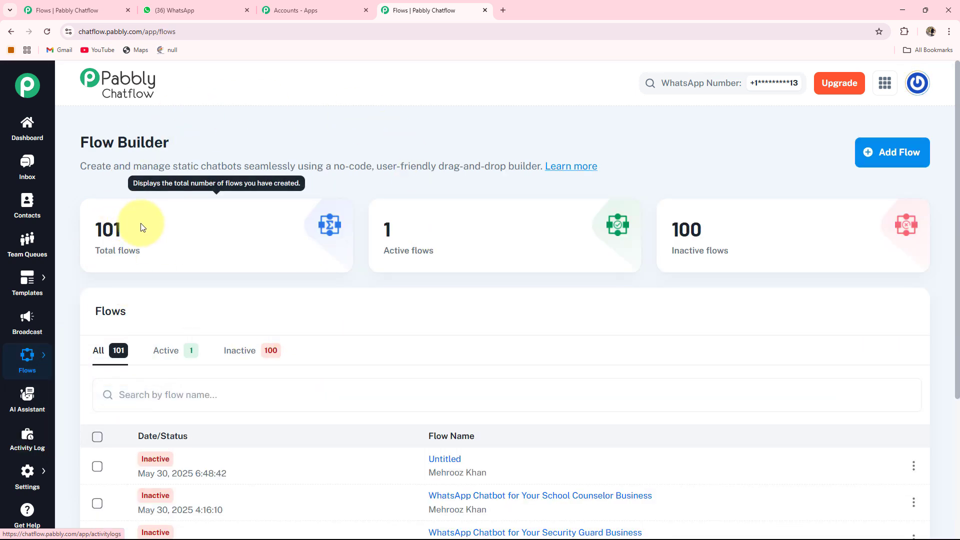
{"action": "mouse_move", "coordinate": [586, 221]}
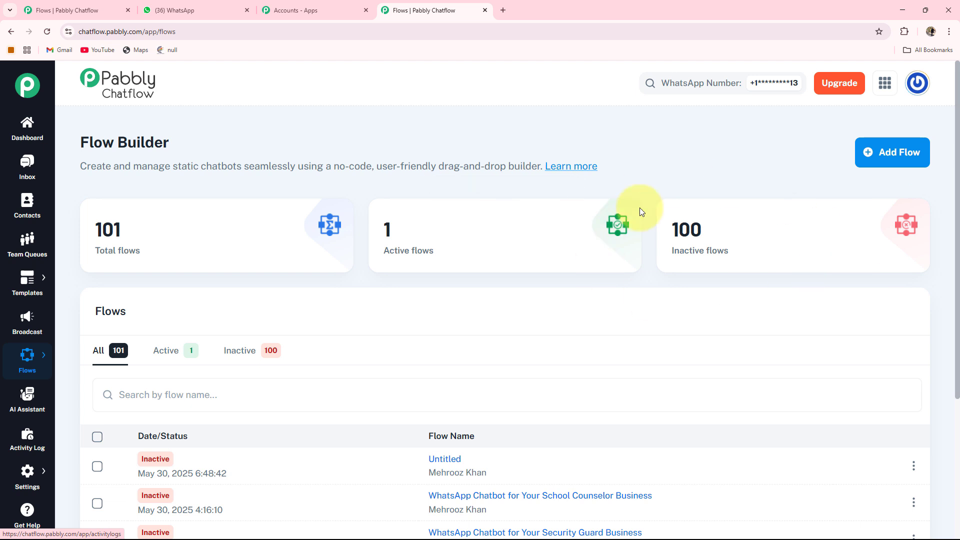
{"action": "mouse_move", "coordinate": [690, 237]}
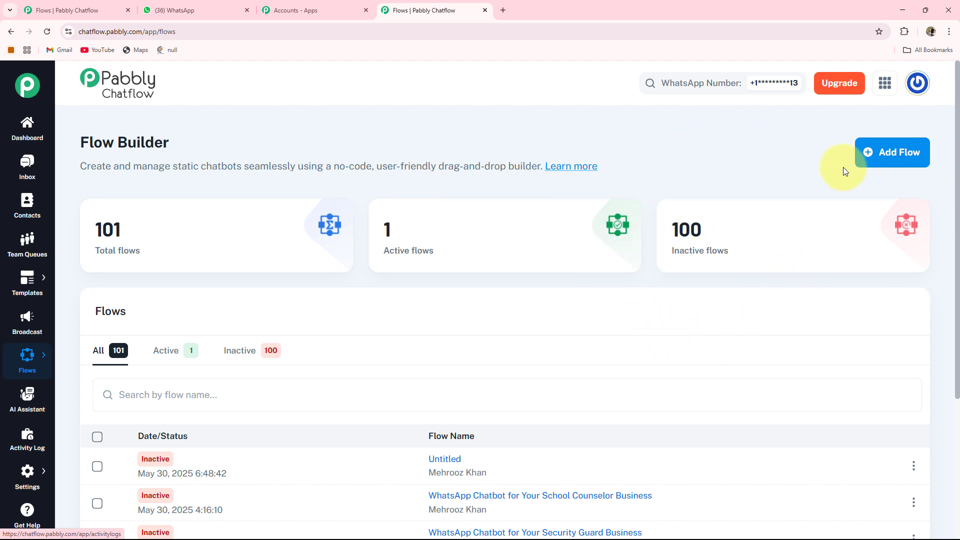
- Add a new flow and name it "WhatsApp Chatbot for Your PVC Pipe Manufacturer Business"
{"action": "left_click", "coordinate": [895, 158]}
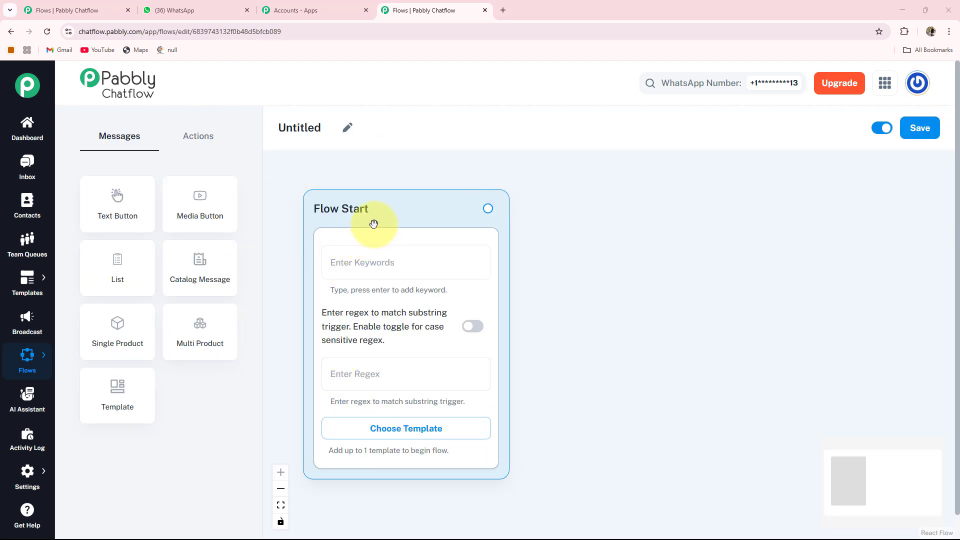
{"action": "left_click_drag", "start_coordinate": [371, 223], "coordinate": [373, 213]}
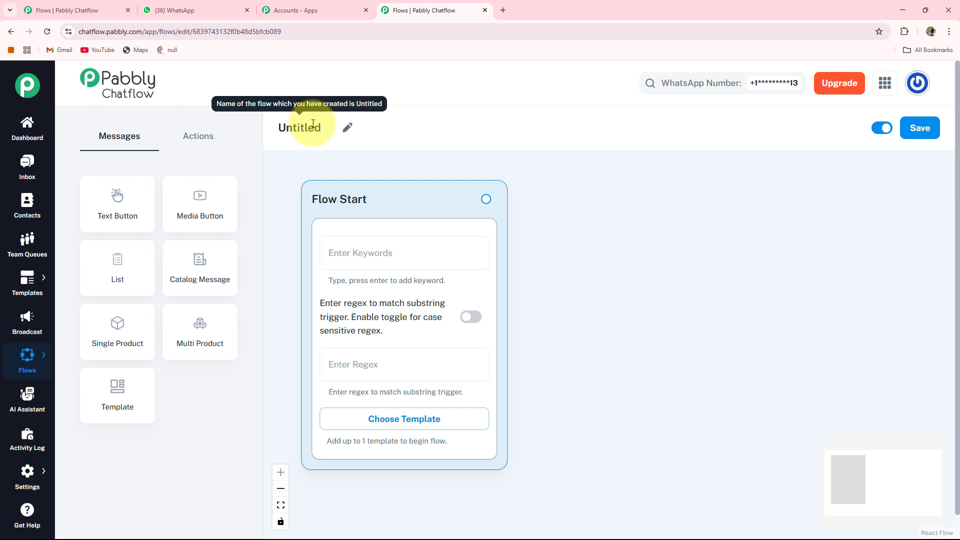
{"action": "left_click", "coordinate": [346, 127]}
{"action": "key", "text": "ctrl+a"}
{"action": "type", "text": "WhatsApp Chatbot for Your PVC Pipe Manufacturer Business"}
{"action": "key", "text": "Return"}
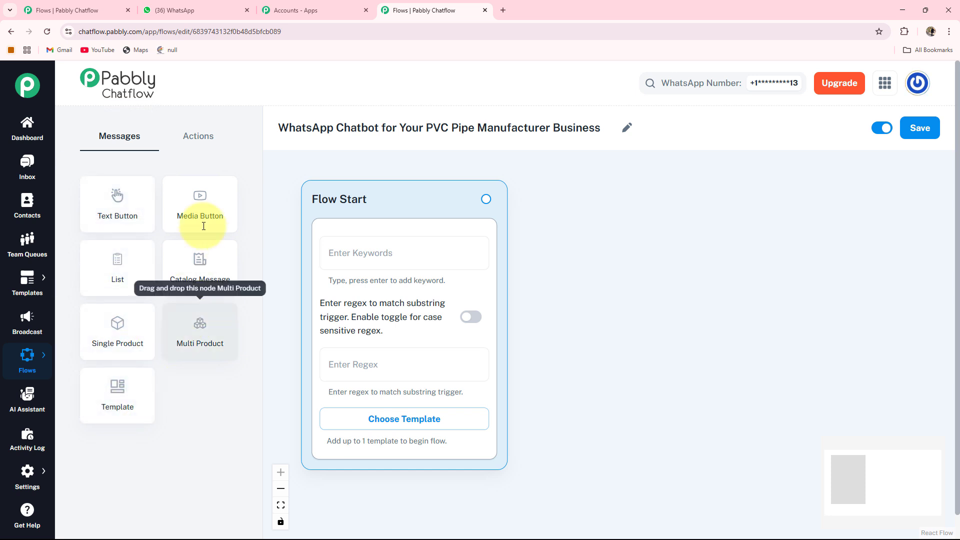
- Examine the action and message nodes available for the flow and the option for saving it
{"action": "left_click", "coordinate": [191, 140]}
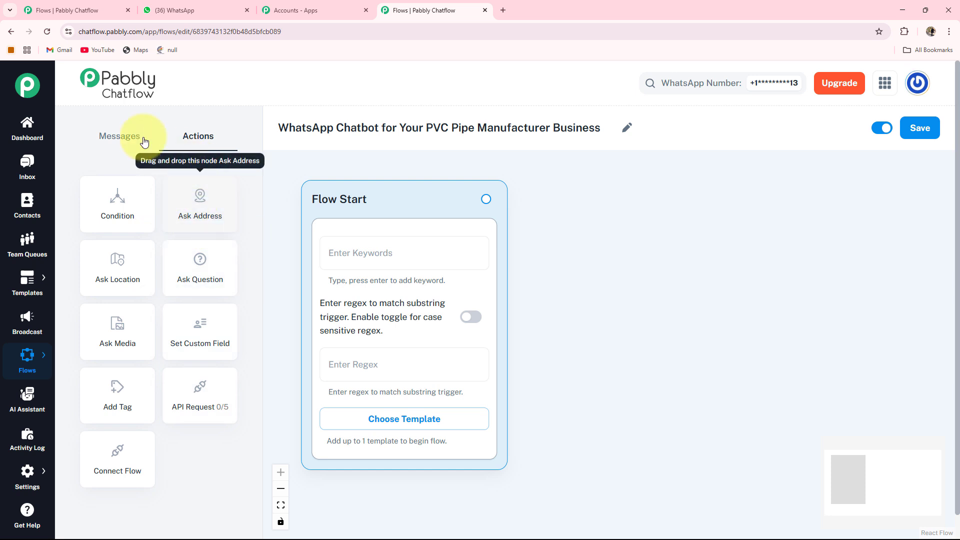
{"action": "left_click", "coordinate": [118, 135]}
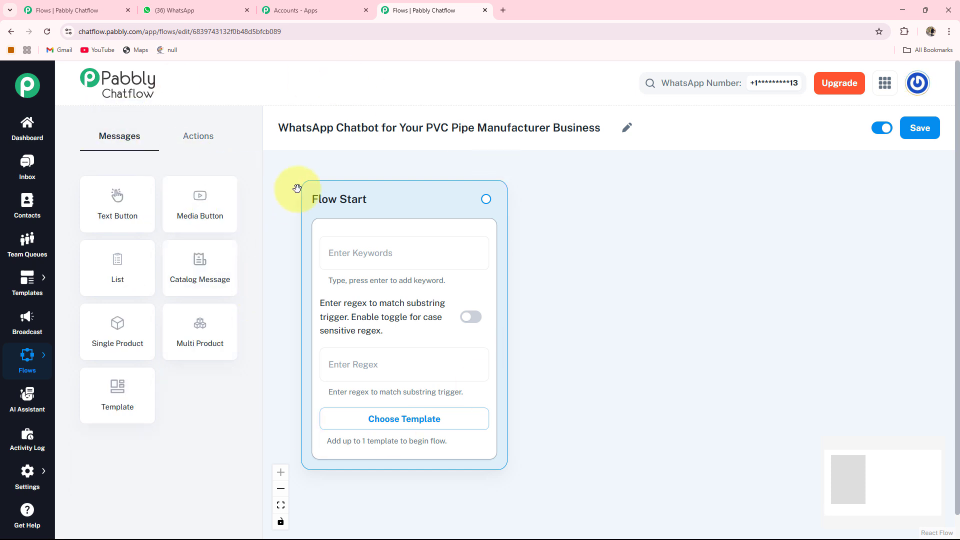
{"action": "left_click", "coordinate": [921, 128]}
{"action": "left_click", "coordinate": [935, 91]}
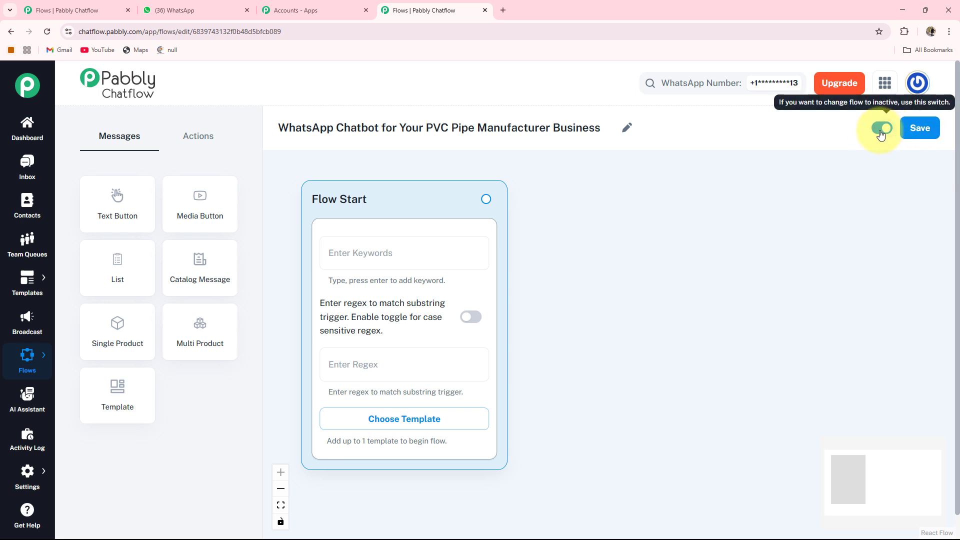
{"action": "left_click", "coordinate": [919, 129]}
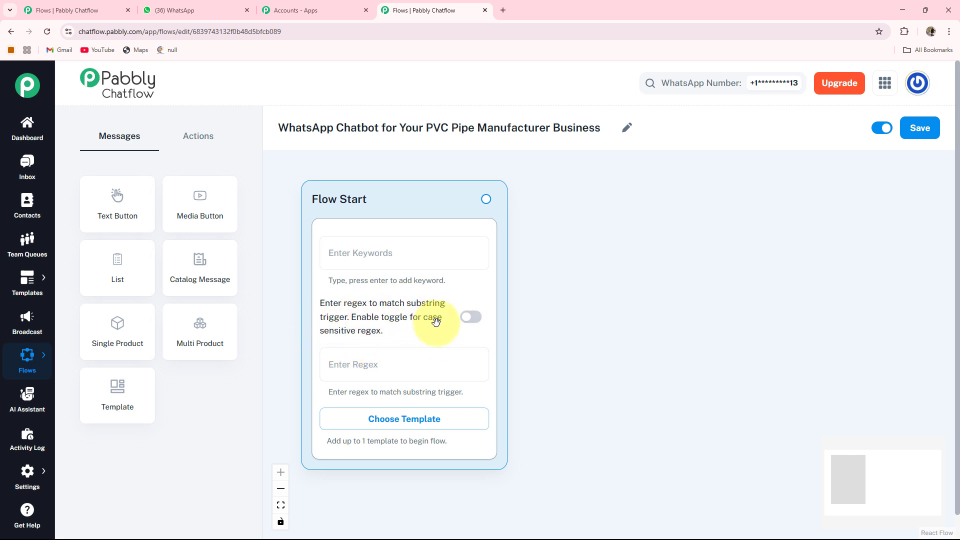
- Examine the case-sensitive regex option and the approved templates that can begin the flow
{"action": "left_click", "coordinate": [472, 318]}
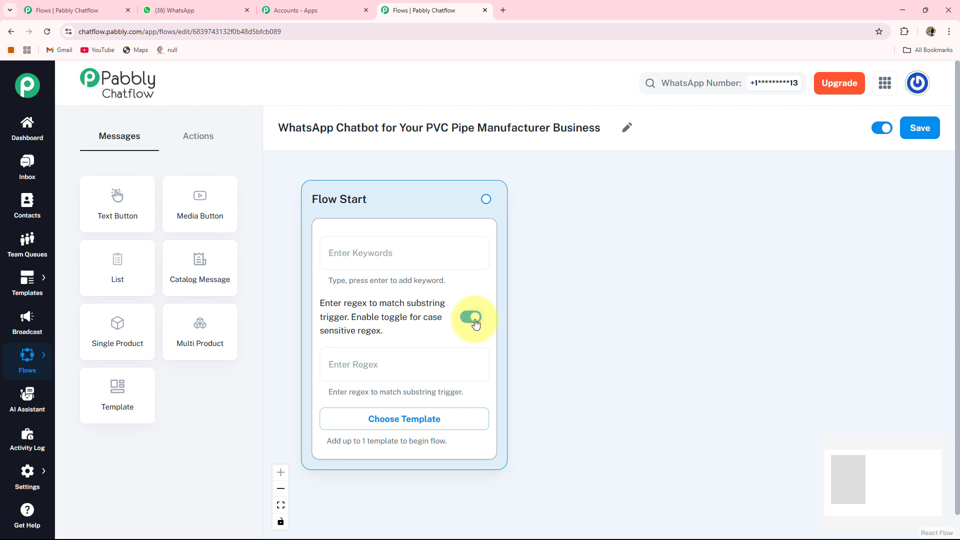
{"action": "left_click", "coordinate": [473, 318]}
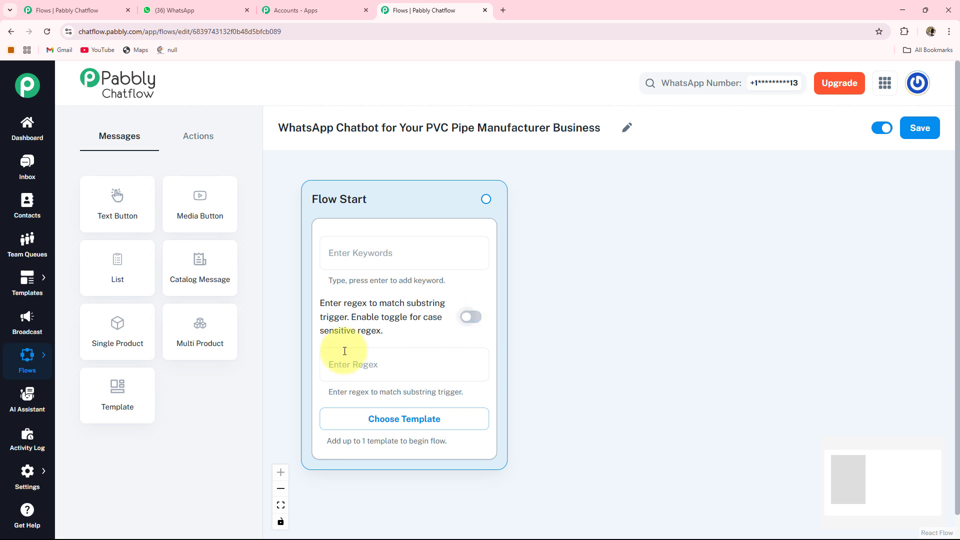
{"action": "left_click", "coordinate": [447, 418]}
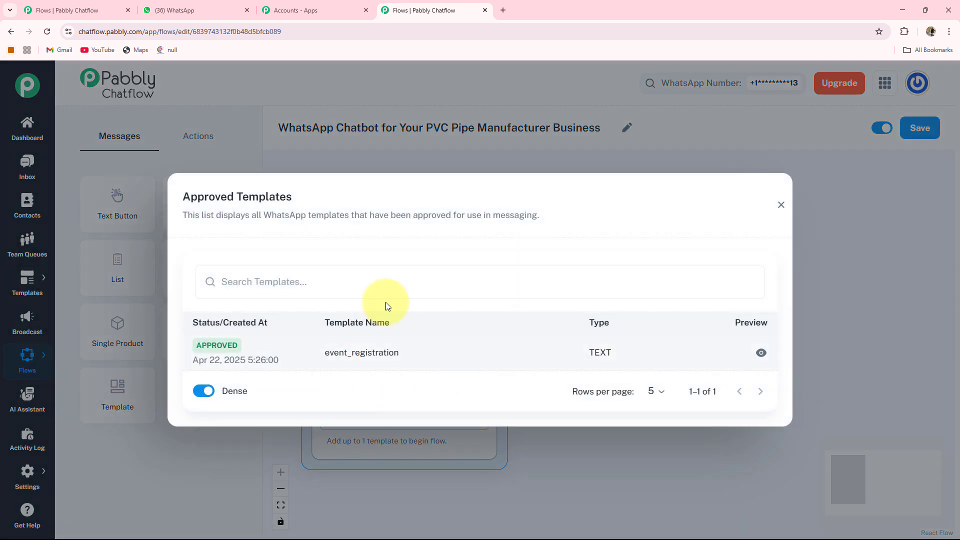
{"action": "key", "text": "Escape"}
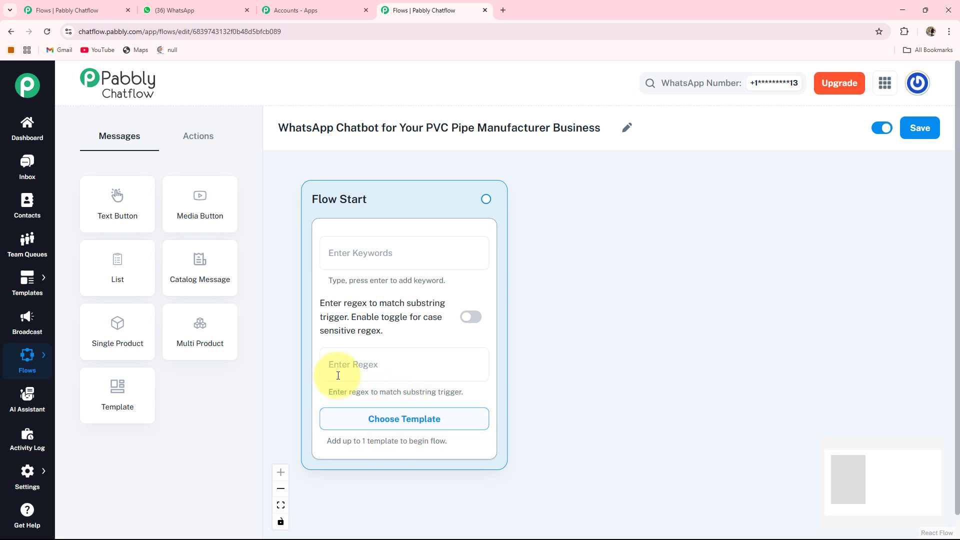
- Set the Flow Start trigger regex to [\s\S]+
{"action": "left_click", "coordinate": [322, 365]}
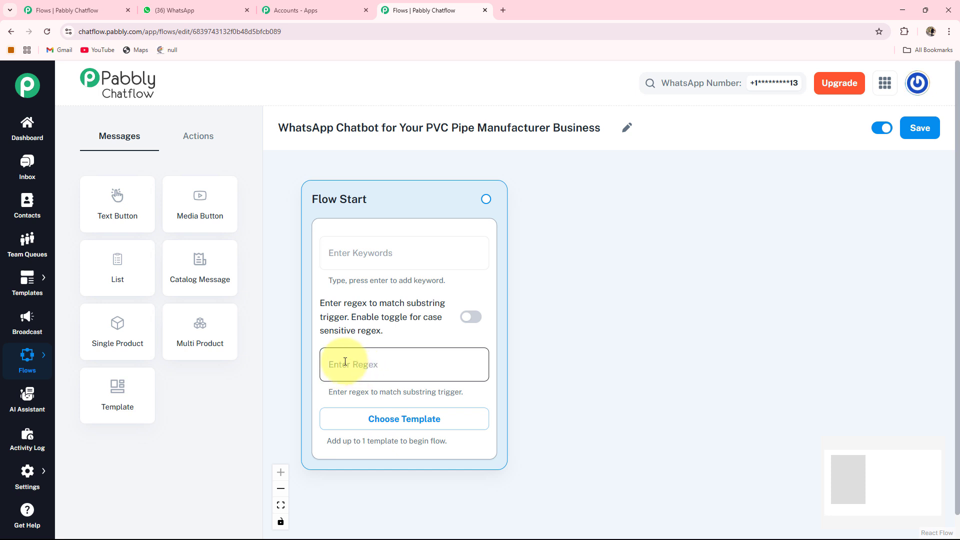
{"action": "type", "text": "[\\s\\S]+"}
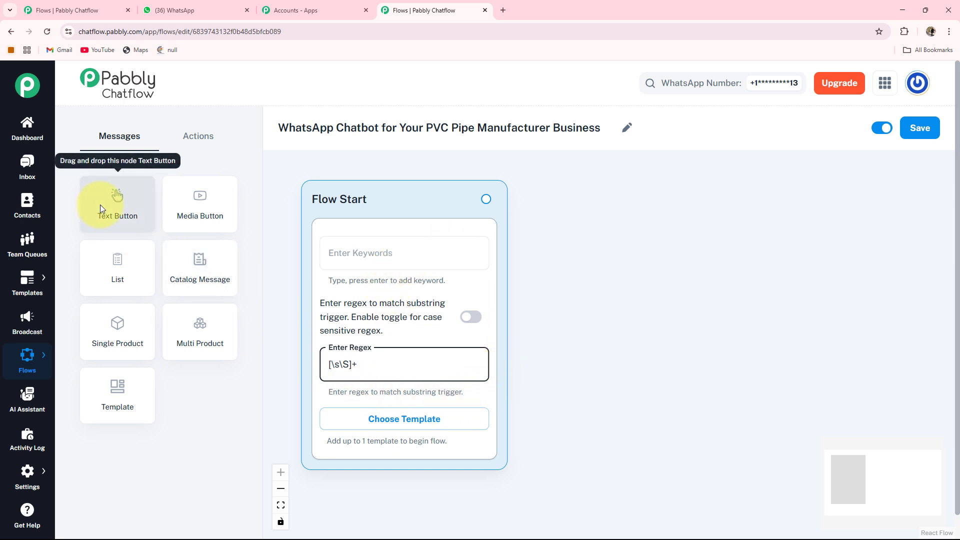
- Add a Text Button node with message "*Hi There!* Welcome to the Official WhatsApp Account of *Pabbly PVC Pipe Manufacturer Company* *How Can I Help You Today?*"
{"action": "left_click_drag", "start_coordinate": [118, 199], "coordinate": [458, 412]}
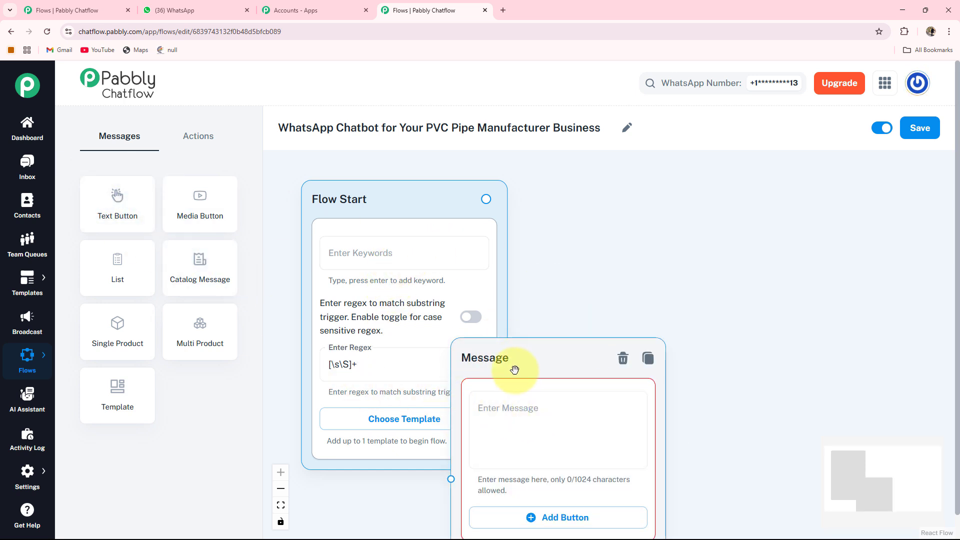
{"action": "left_click_drag", "start_coordinate": [510, 369], "coordinate": [609, 183]}
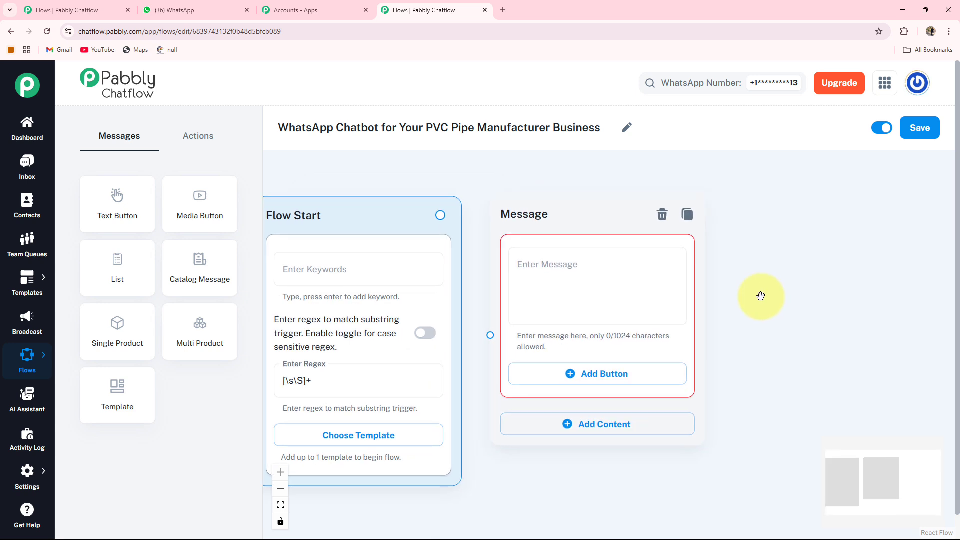
{"action": "left_click", "coordinate": [600, 306]}
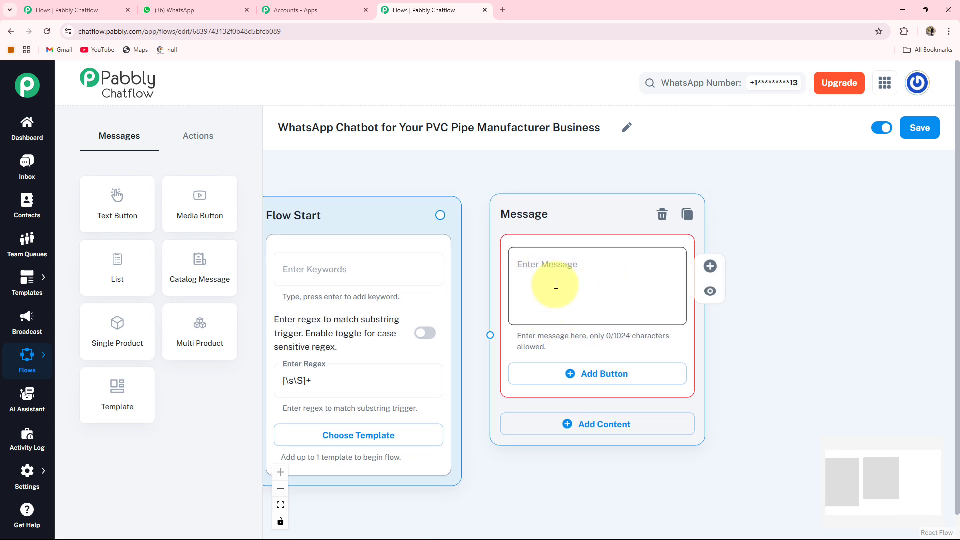
{"action": "key", "text": "ctrl+v"}
{"action": "scroll", "coordinate": [556, 285], "scroll_direction": "up", "scroll_amount": 3}
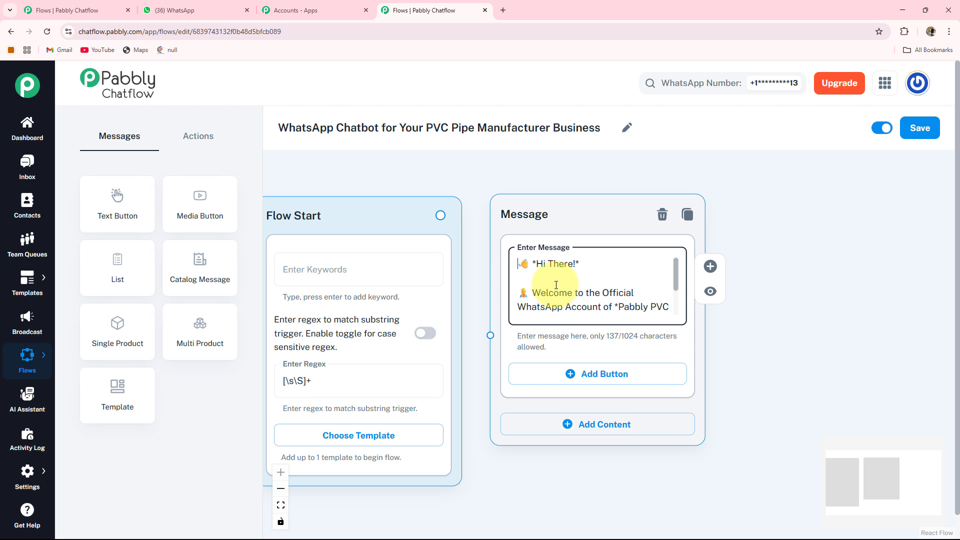
{"action": "key", "text": "ctrl+End"}
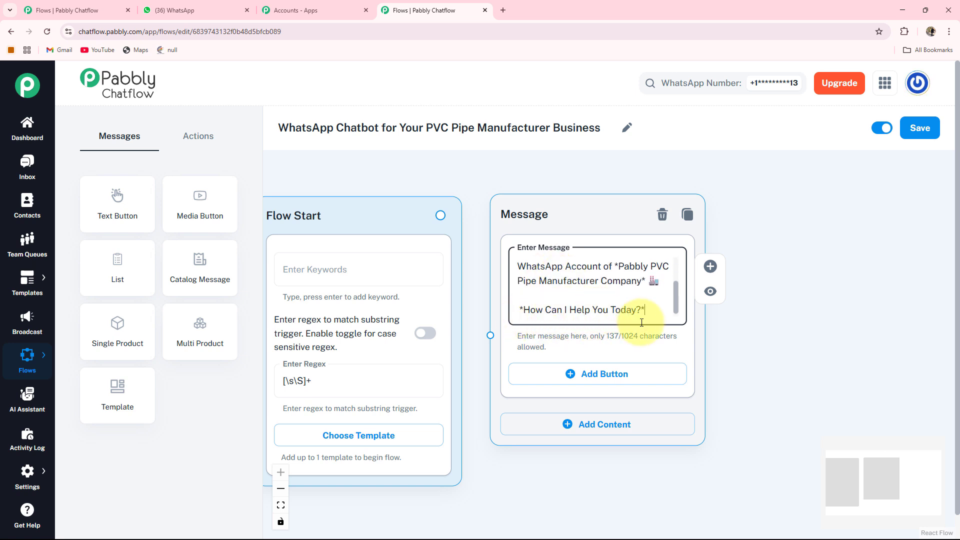
- Add a first reply button labelled "Place a New Order 📦" to the welcome message
{"action": "left_click", "coordinate": [706, 364]}
{"action": "left_click_drag", "start_coordinate": [707, 364], "coordinate": [602, 341]}
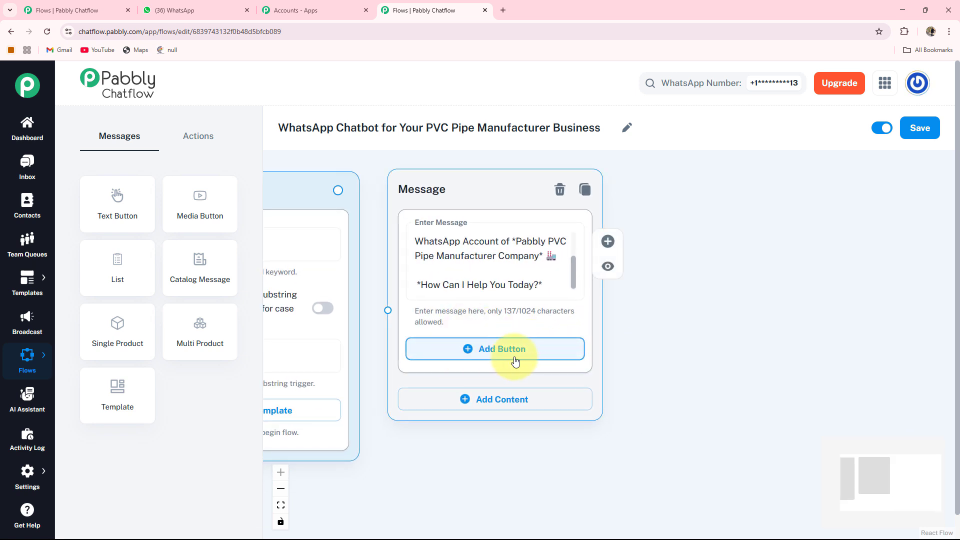
{"action": "left_click", "coordinate": [496, 351]}
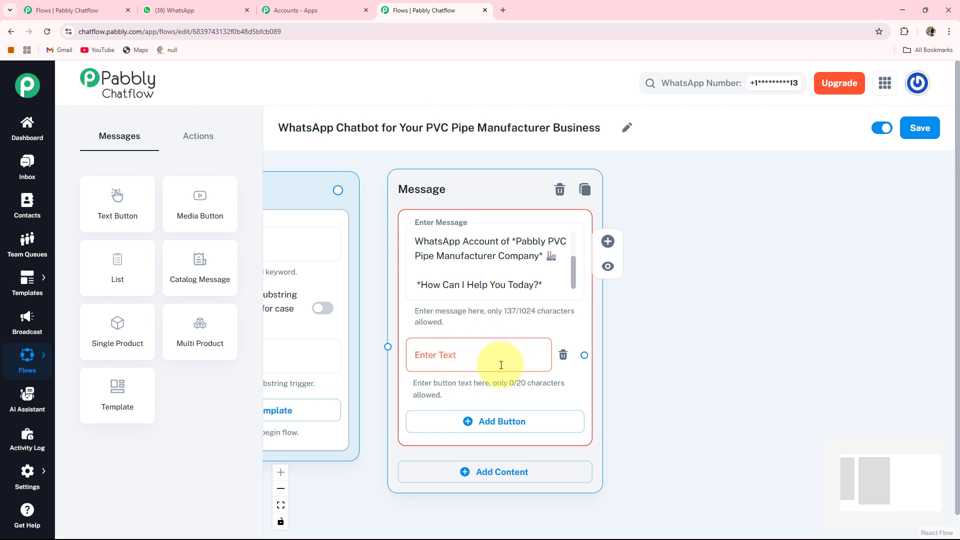
{"action": "left_click", "coordinate": [465, 355]}
{"action": "type", "text": "Place a New Order 📦"}
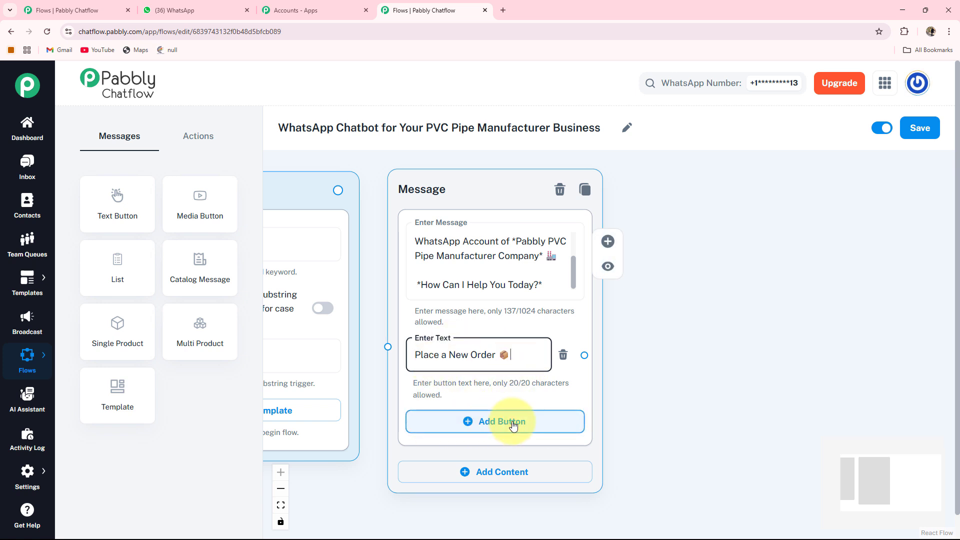
- Add two more reply buttons to the welcome message, labelled "Delivery Status 🚚" and "Product Specs 📄"
{"action": "left_click", "coordinate": [503, 421]}
{"action": "left_click", "coordinate": [487, 436]}
{"action": "type", "text": "Delivery Status 🚚"}
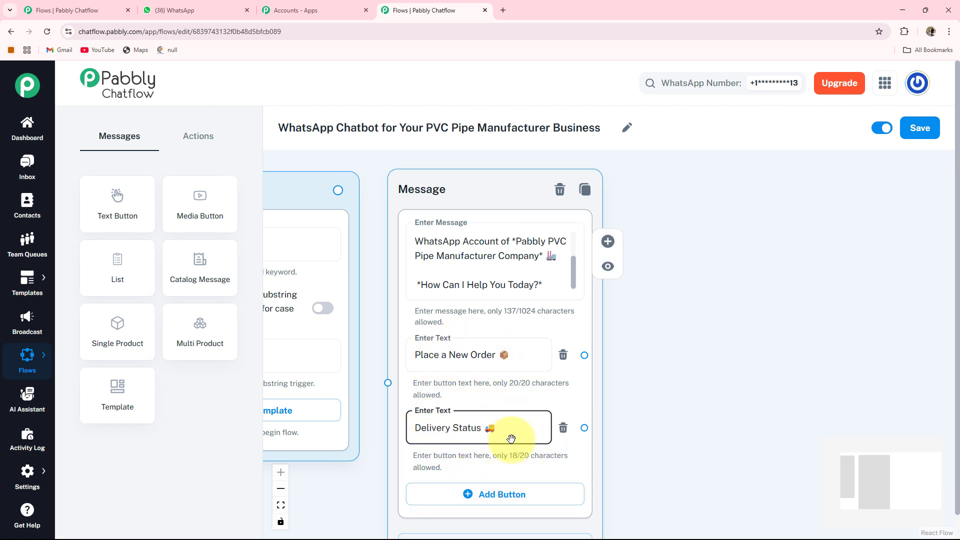
{"action": "scroll", "coordinate": [398, 412], "scroll_direction": "down", "scroll_amount": 2}
{"action": "left_click", "coordinate": [477, 401]}
{"action": "scroll", "coordinate": [416, 387], "scroll_direction": "down", "scroll_amount": 1}
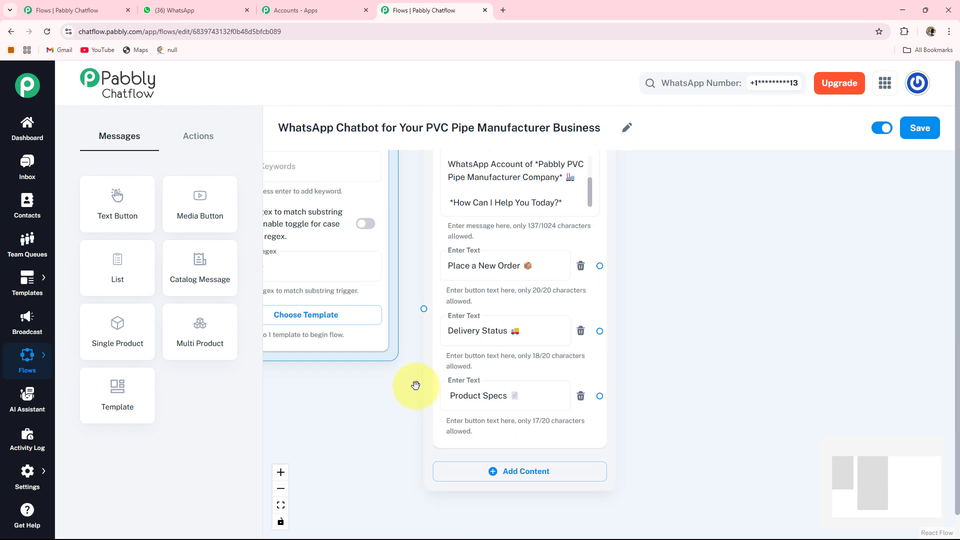
- Connect the Flow Start node to the welcome Message node
{"action": "left_click_drag", "start_coordinate": [312, 395], "coordinate": [404, 486]}
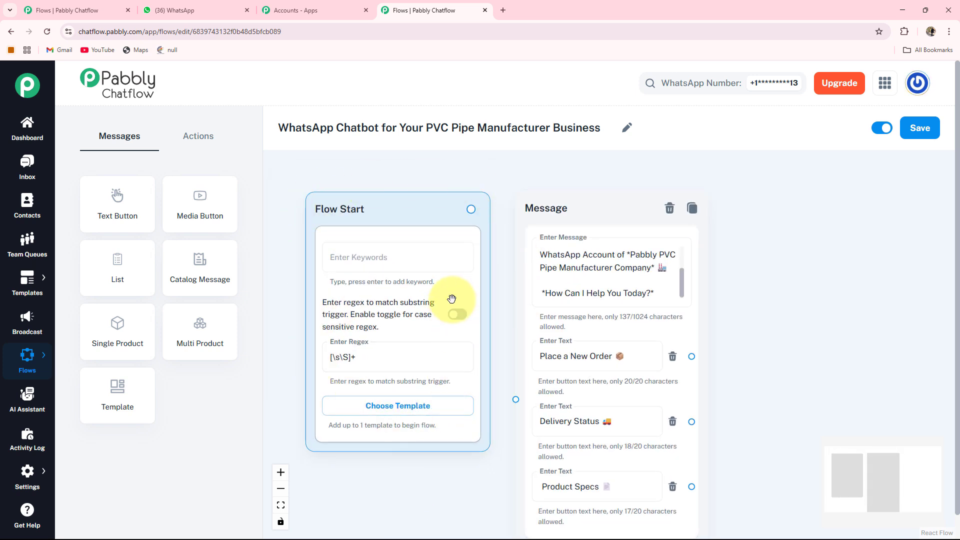
{"action": "left_click_drag", "start_coordinate": [766, 363], "coordinate": [700, 336]}
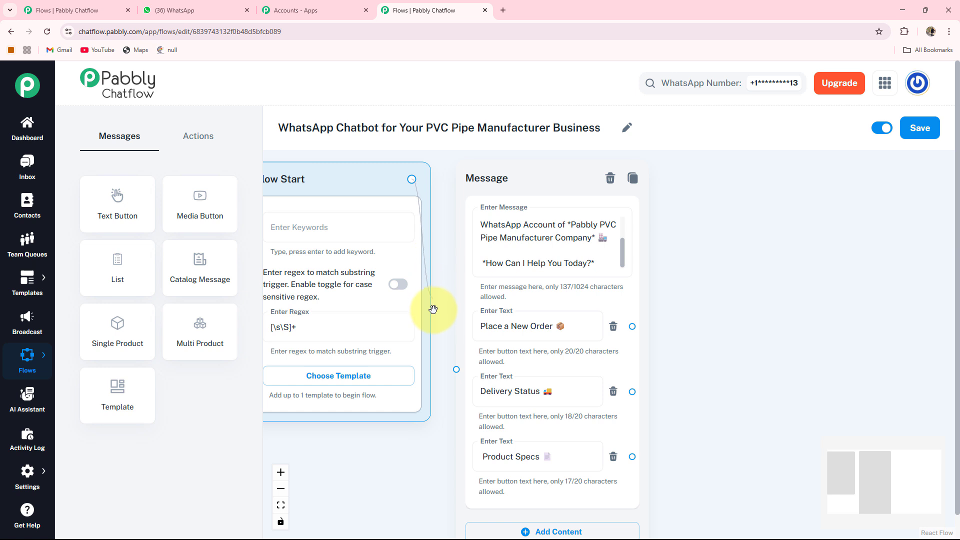
{"action": "left_click_drag", "start_coordinate": [455, 370], "coordinate": [455, 369]}
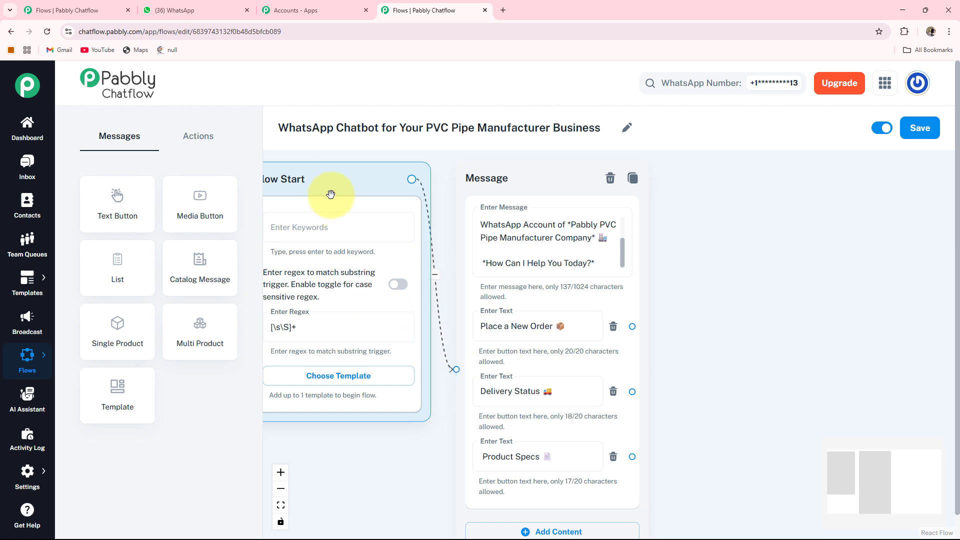
{"action": "left_click_drag", "start_coordinate": [332, 183], "coordinate": [349, 188]}
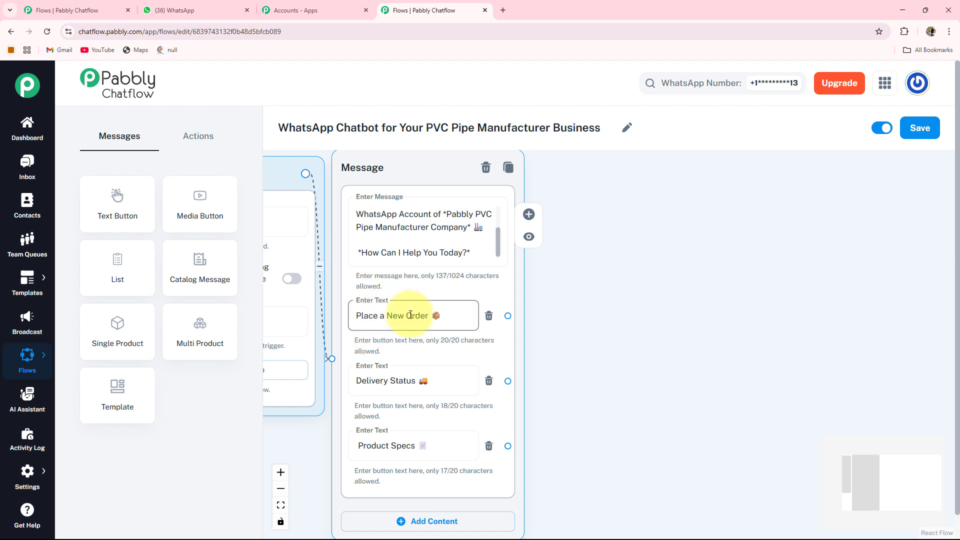
- Add an Ask Question node beside the welcome message, asking "*Please provide the Product Name you want to Purchase.* 📦👇"
{"action": "left_click_drag", "start_coordinate": [652, 342], "coordinate": [617, 349]}
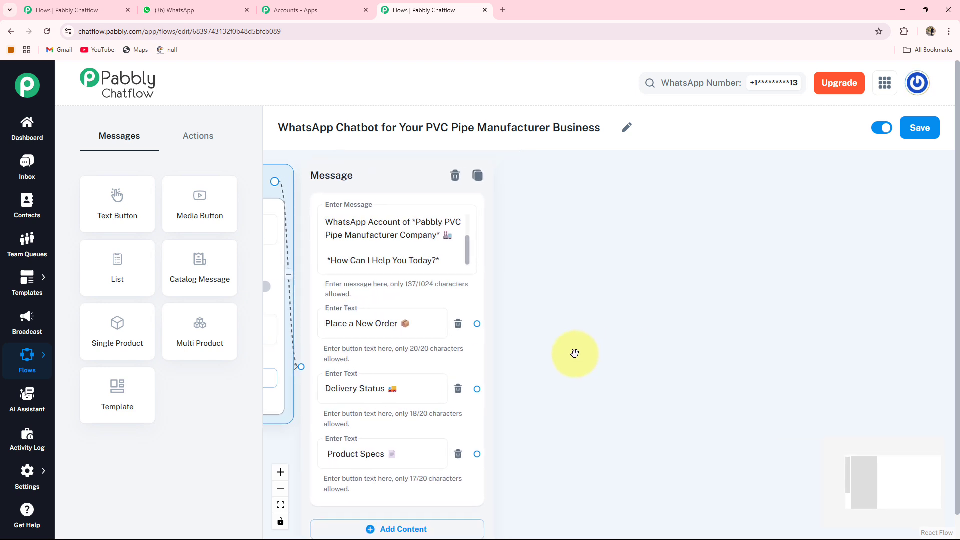
{"action": "left_click", "coordinate": [208, 140]}
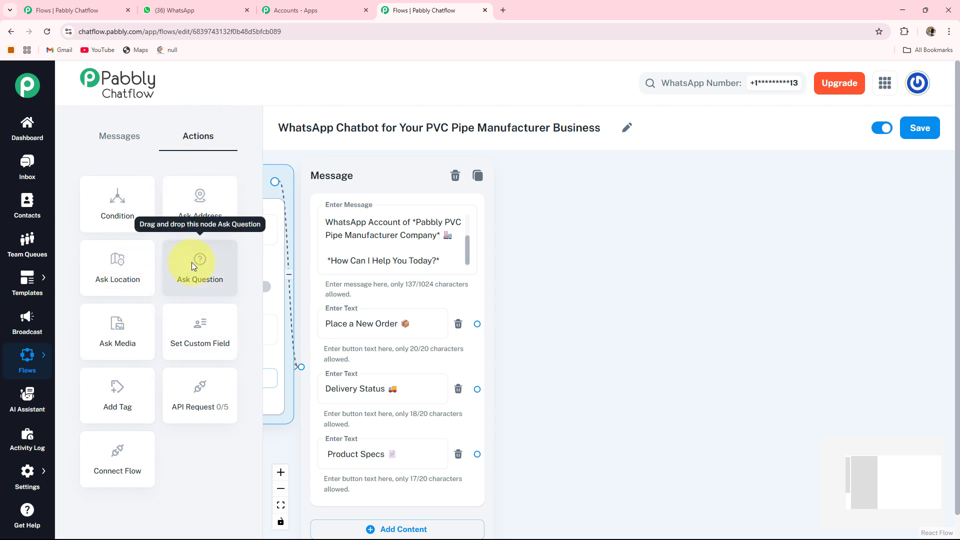
{"action": "left_click_drag", "start_coordinate": [191, 262], "coordinate": [361, 329]}
{"action": "left_click_drag", "start_coordinate": [290, 313], "coordinate": [598, 192]}
{"action": "left_click", "coordinate": [793, 287]}
{"action": "left_click_drag", "start_coordinate": [793, 287], "coordinate": [681, 298]}
{"action": "left_click", "coordinate": [517, 282]}
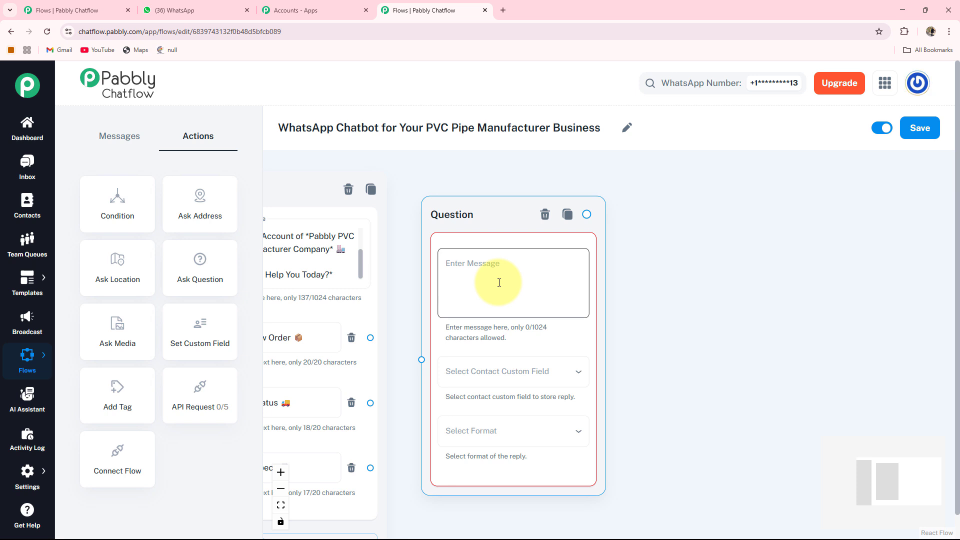
{"action": "type", "text": "*Please provide the Product Name you want to Purchase.* 📦 👇"}
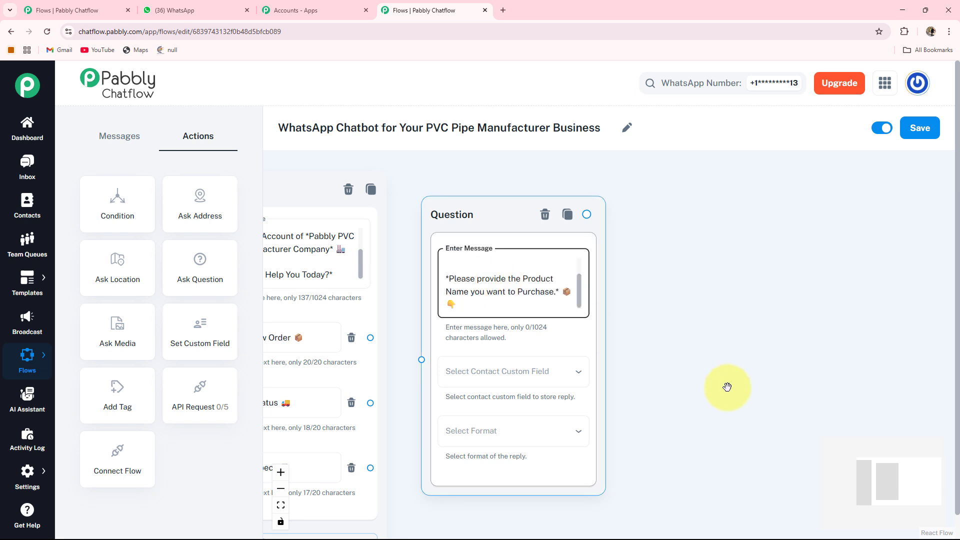
- Store the product name question's reply in the ProductName custom field and set its format to Text
{"action": "left_click_drag", "start_coordinate": [728, 387], "coordinate": [683, 293]}
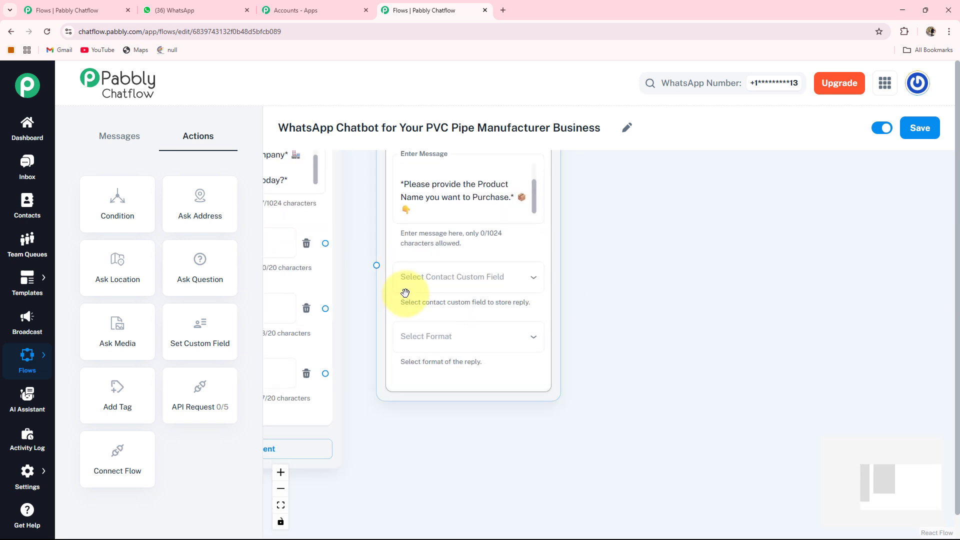
{"action": "left_click", "coordinate": [481, 283]}
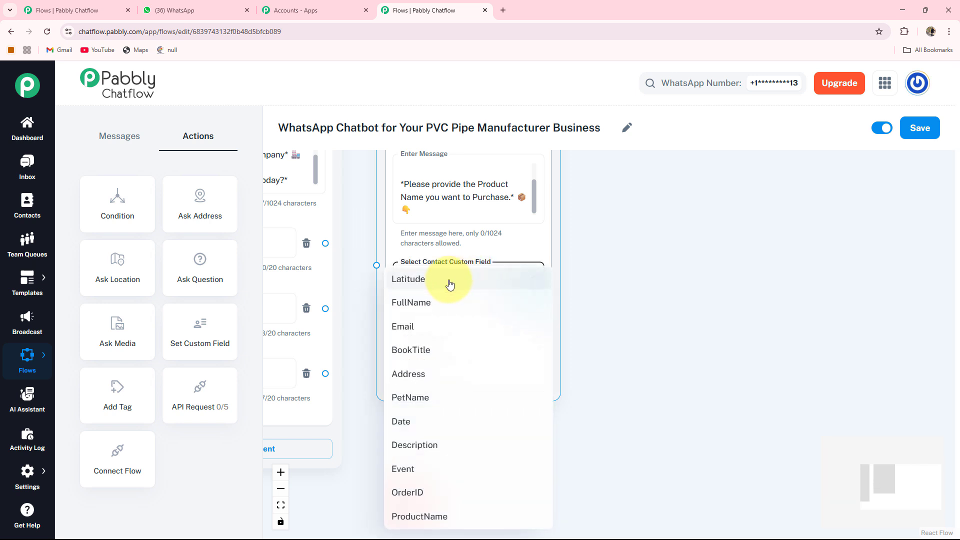
{"action": "left_click", "coordinate": [424, 516]}
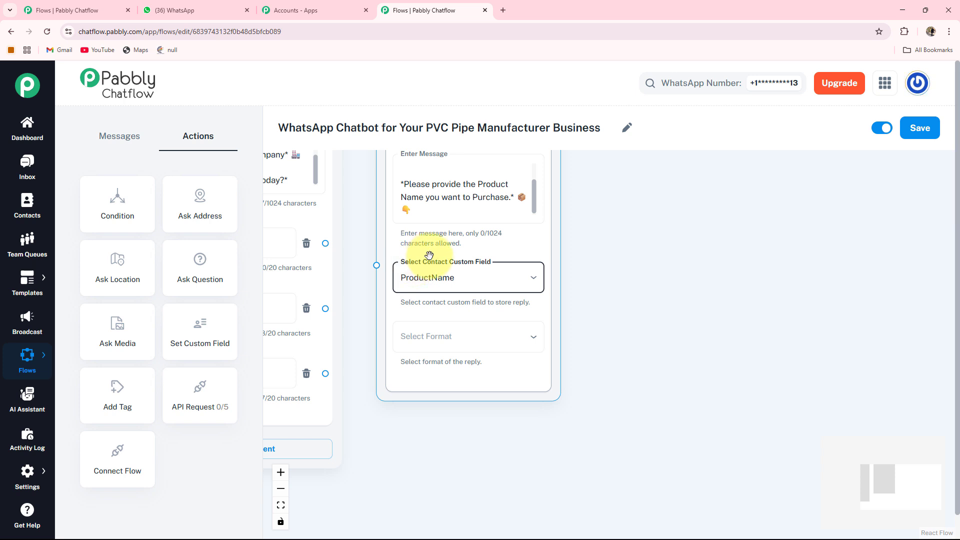
{"action": "left_click", "coordinate": [442, 336]}
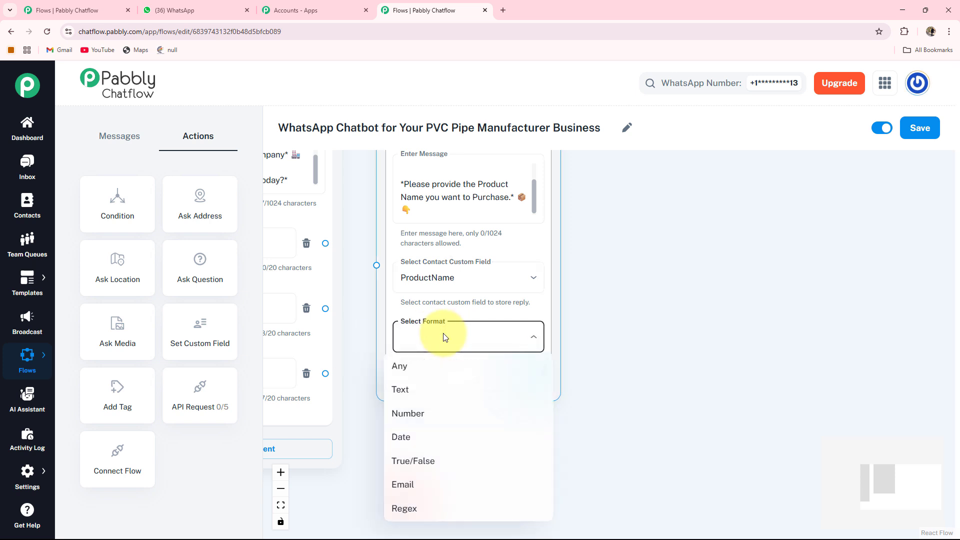
{"action": "left_click", "coordinate": [410, 399]}
{"action": "scroll", "coordinate": [386, 347], "scroll_direction": "down", "scroll_amount": 2}
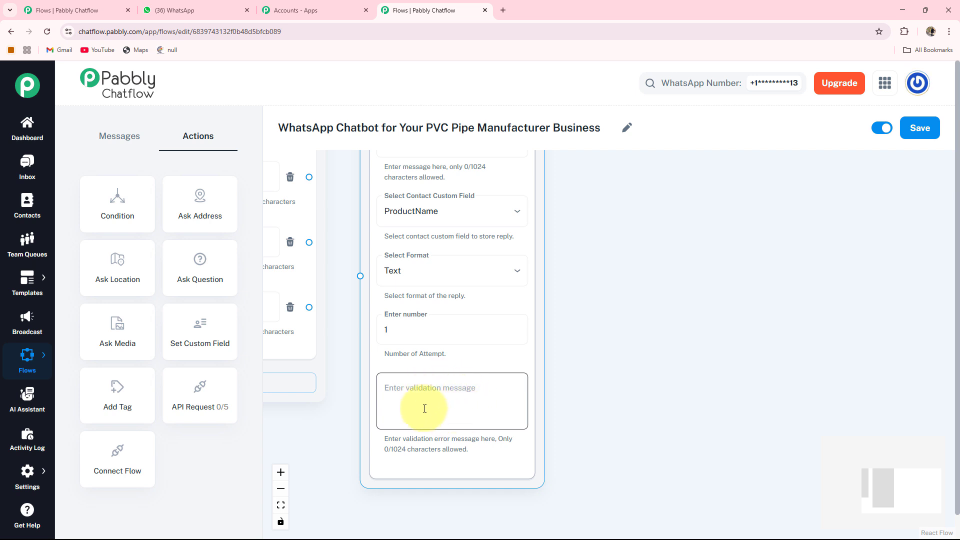
- Connect the "Place a New Order 📦" button to the product name Question node
{"action": "left_click_drag", "start_coordinate": [338, 343], "coordinate": [435, 505]}
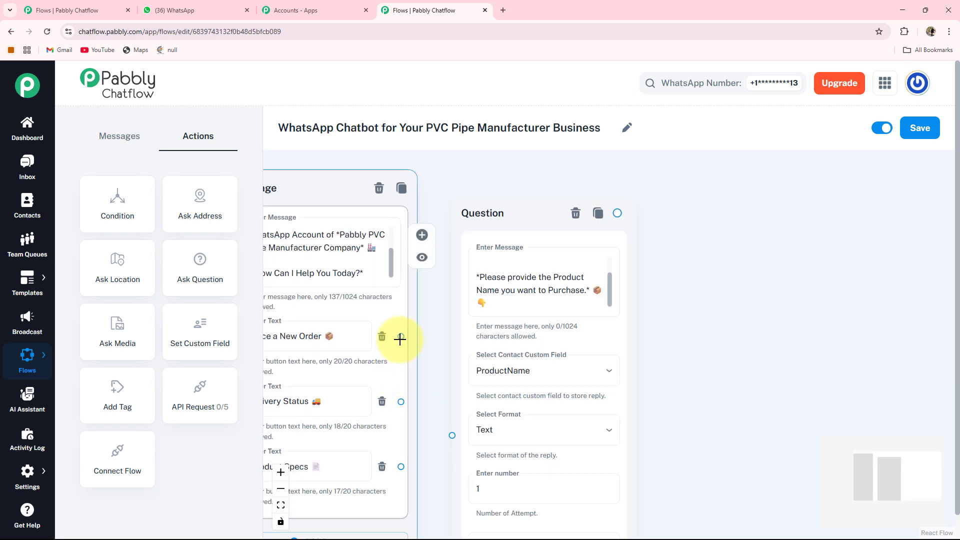
{"action": "left_click_drag", "start_coordinate": [440, 369], "coordinate": [457, 362]}
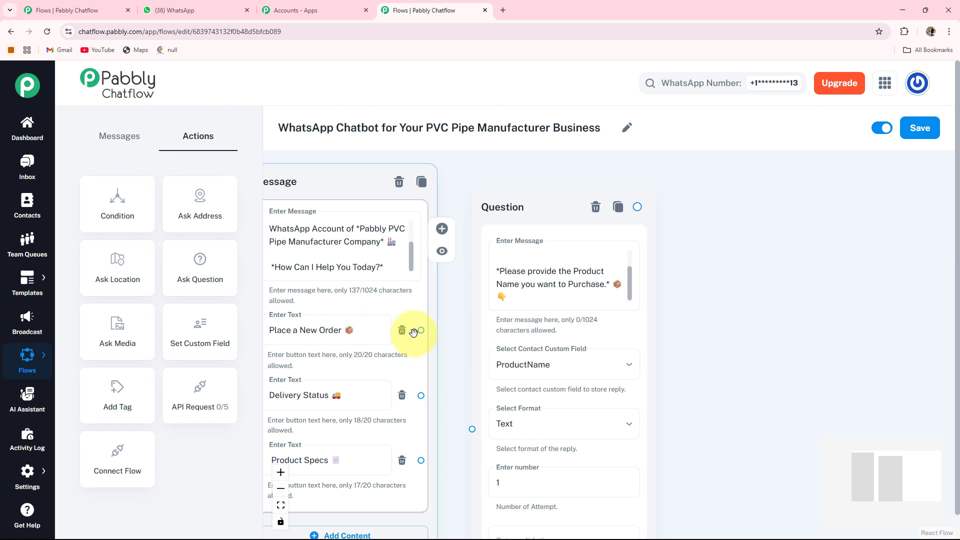
{"action": "left_click_drag", "start_coordinate": [422, 330], "coordinate": [471, 430]}
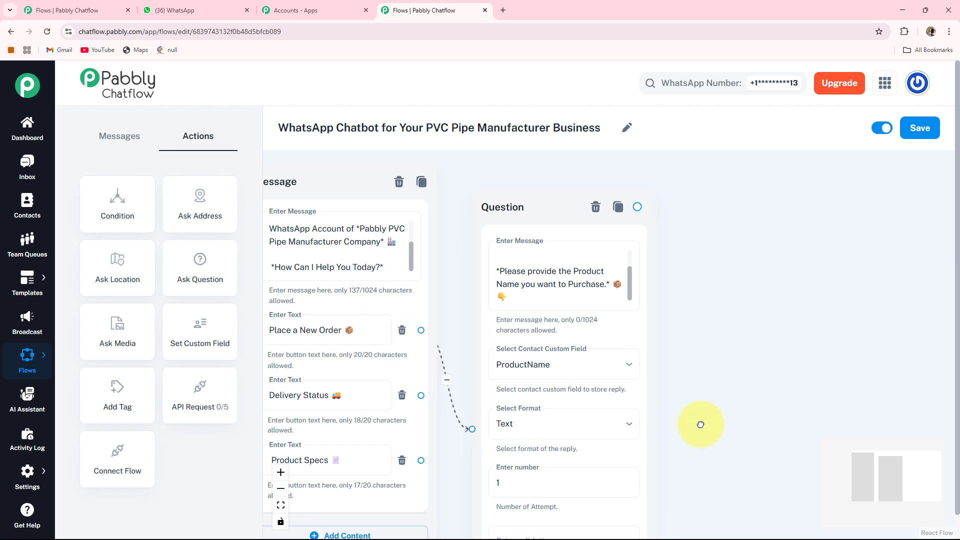
- Branch a Text + Button message from the product name question, reading "Please select the *Quantity* you want to order:"
{"action": "left_click_drag", "start_coordinate": [701, 425], "coordinate": [561, 353]}
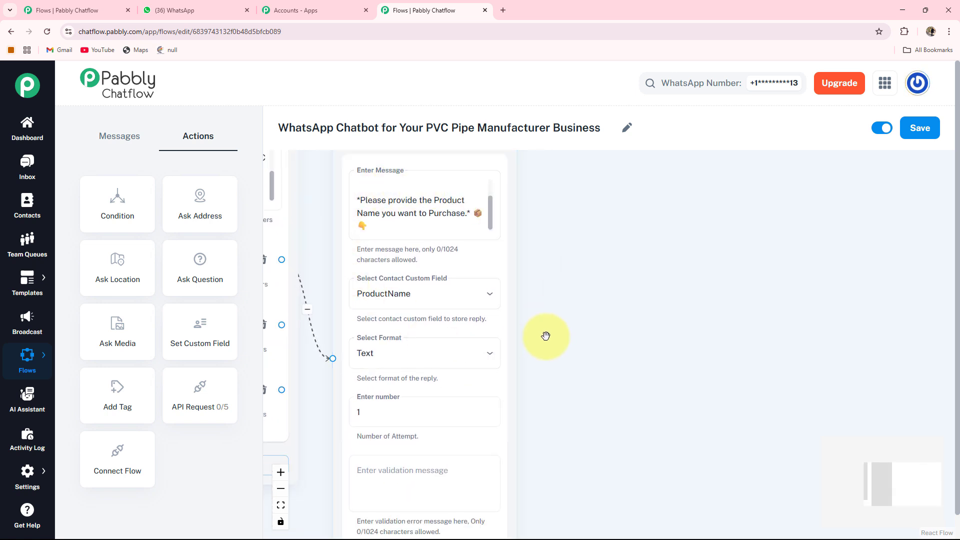
{"action": "left_click", "coordinate": [495, 445]}
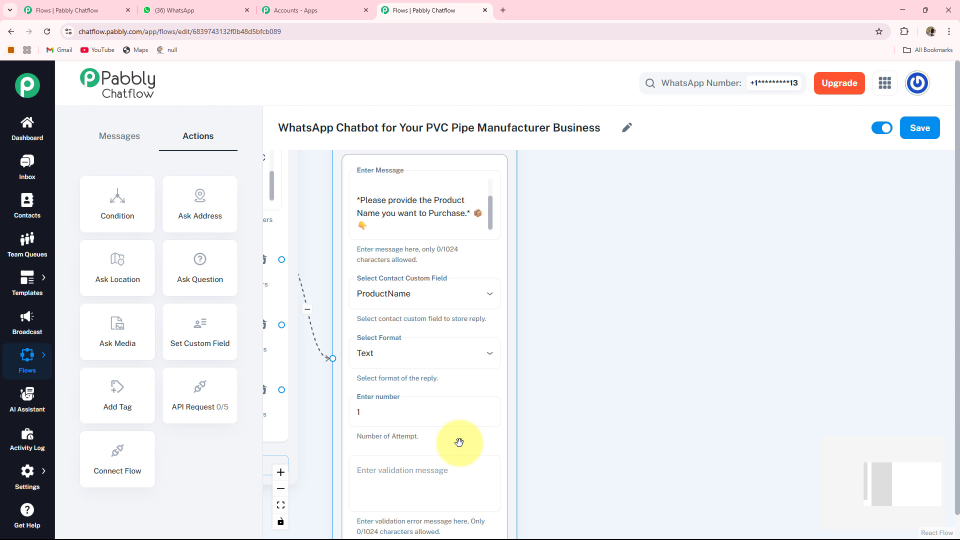
{"action": "left_click_drag", "start_coordinate": [521, 263], "coordinate": [510, 303]}
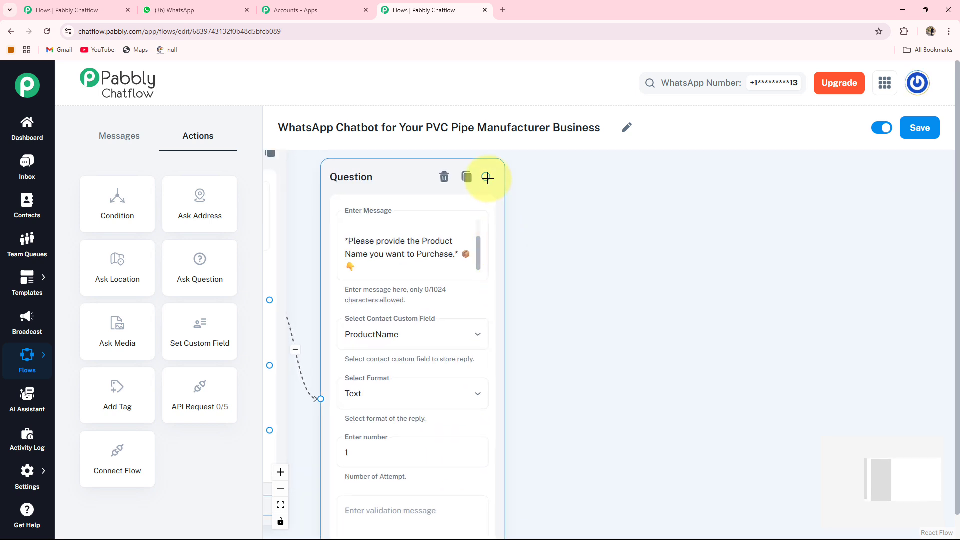
{"action": "left_click_drag", "start_coordinate": [586, 349], "coordinate": [530, 353]}
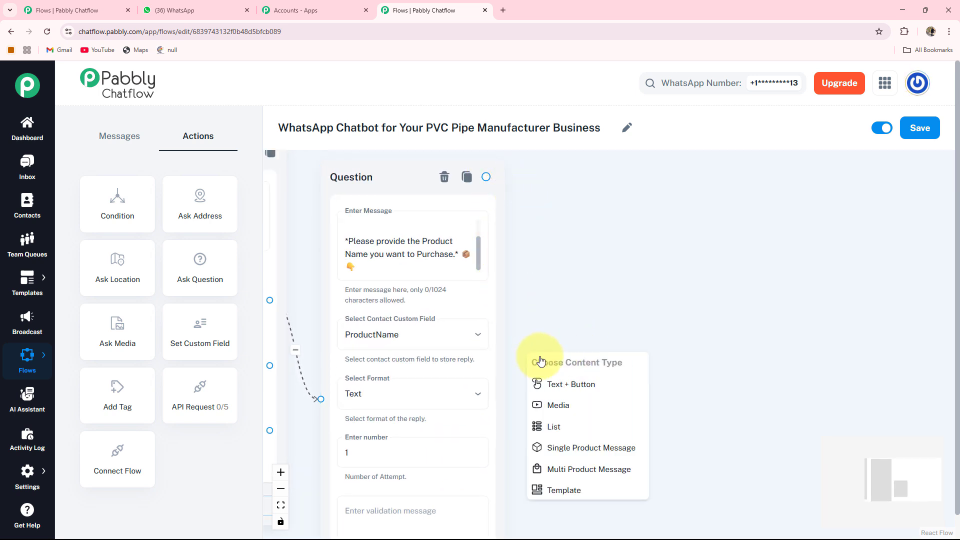
{"action": "left_click", "coordinate": [575, 385]}
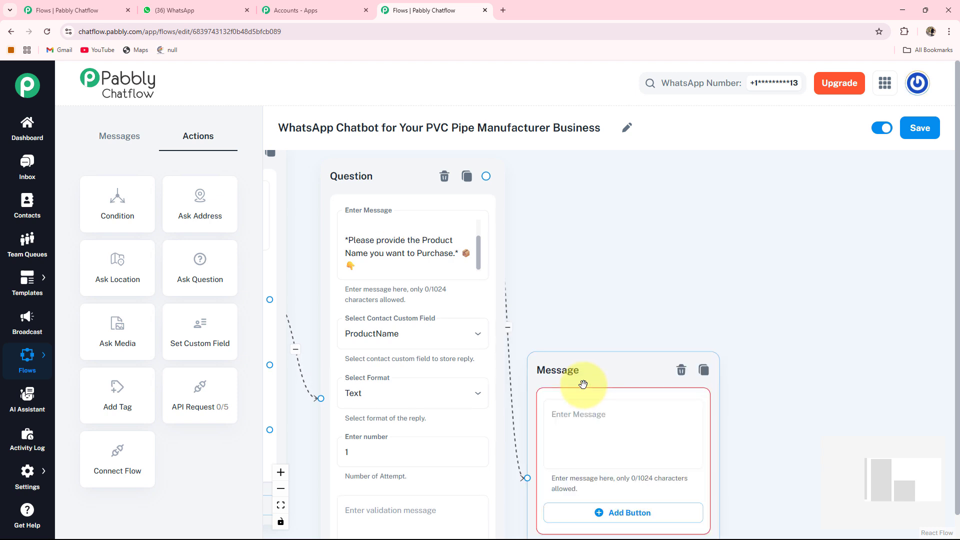
{"action": "left_click_drag", "start_coordinate": [569, 362], "coordinate": [590, 250]}
{"action": "left_click_drag", "start_coordinate": [773, 305], "coordinate": [688, 307]}
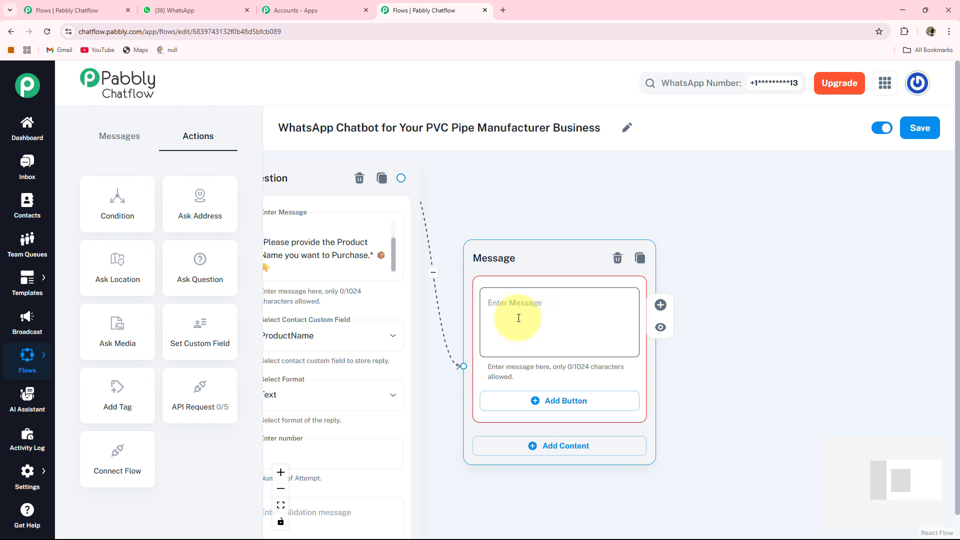
{"action": "left_click", "coordinate": [519, 318]}
{"action": "type", "text": "Please select the *Quantity* you want to order:"}
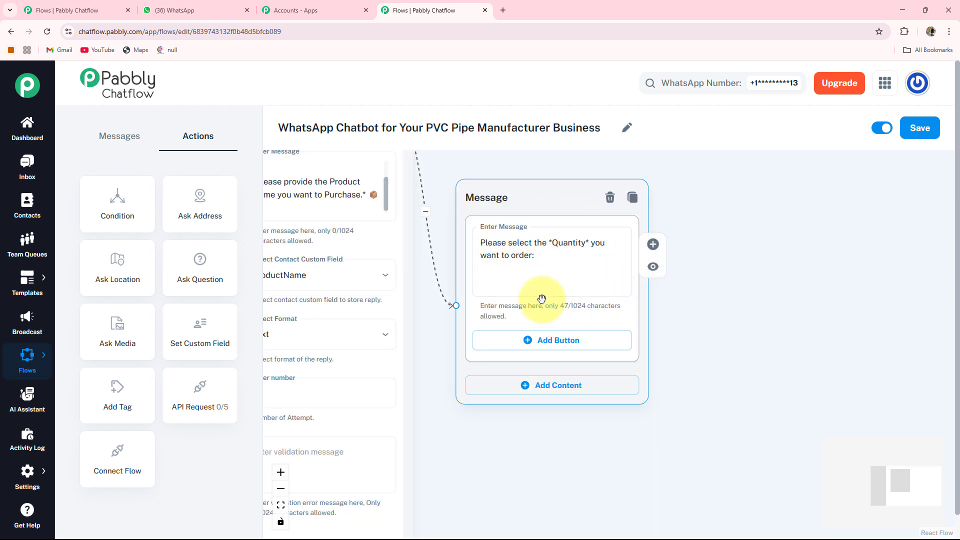
- Add three reply buttons to the quantity message, labelled "1️⃣ 100 Pieces", "2️⃣ 500 Pieces" and "3️⃣ 1000 Pieces"
{"action": "left_click", "coordinate": [534, 342]}
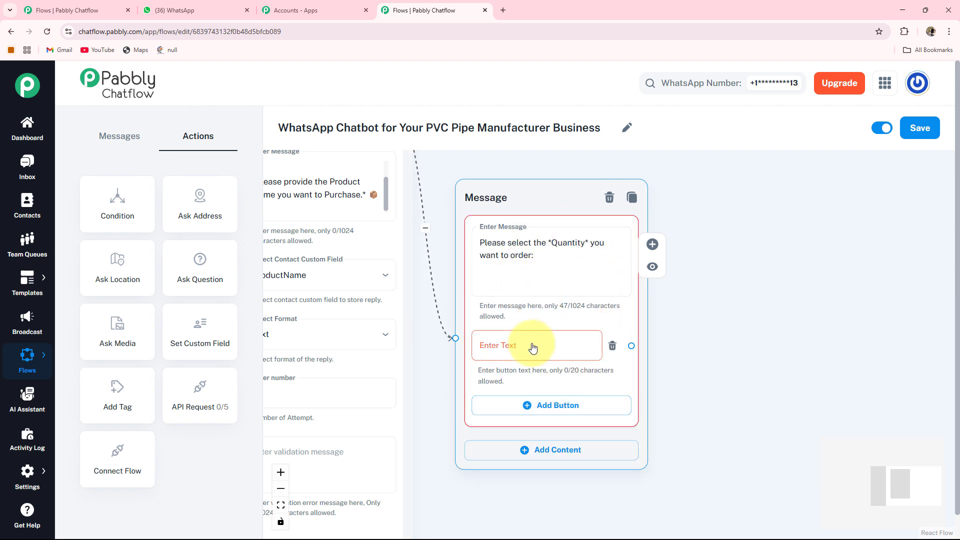
{"action": "left_click", "coordinate": [483, 344]}
{"action": "type", "text": "1️⃣ 100 Pieces"}
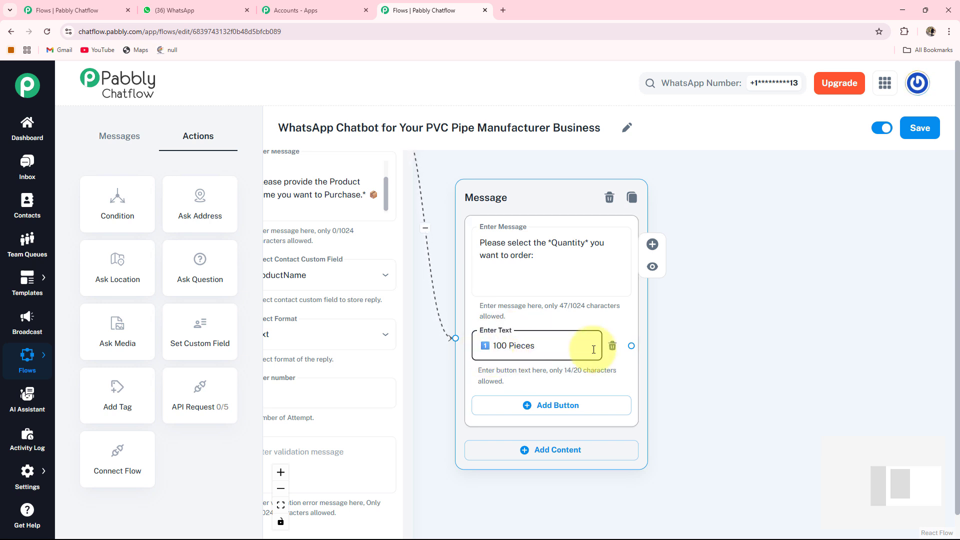
{"action": "left_click", "coordinate": [523, 410]}
{"action": "type", "text": "2️⃣ 500 Pieces"}
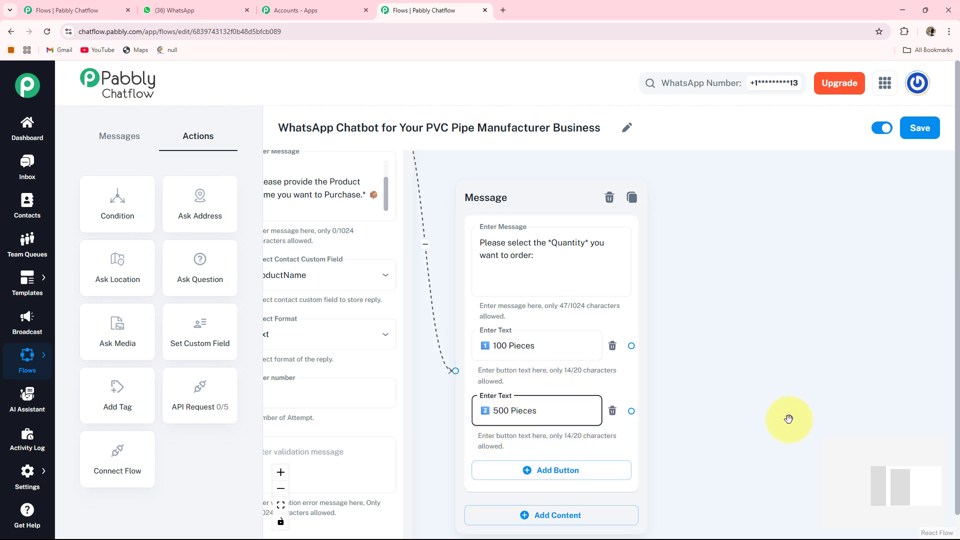
{"action": "left_click_drag", "start_coordinate": [728, 445], "coordinate": [723, 330]}
{"action": "left_click", "coordinate": [577, 356]}
{"action": "type", "text": "3️⃣ 1000 Pieces"}
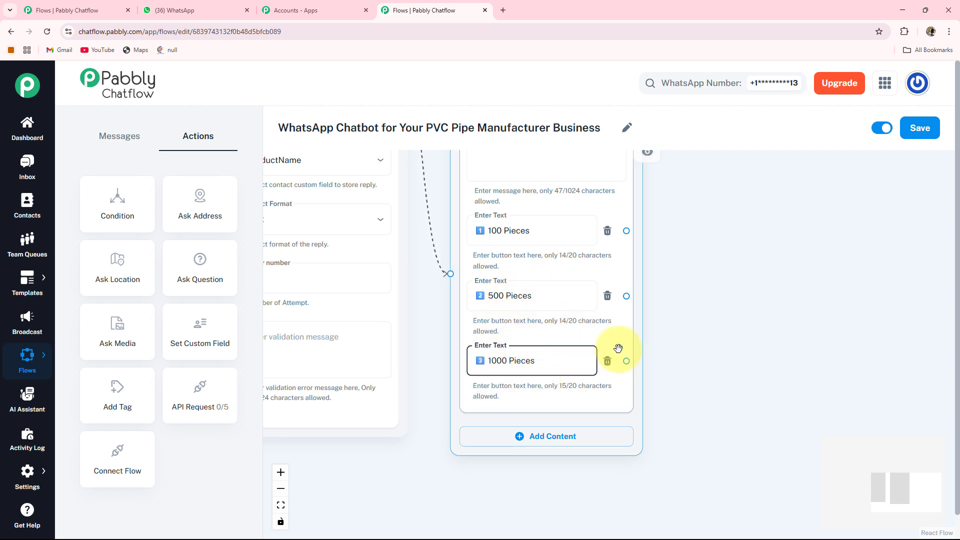
- Add another Ask Question node beyond the quantity message, with the text "📍 *Please Provide the Delivery Address:*"
{"action": "scroll", "coordinate": [619, 348], "scroll_direction": "down", "scroll_amount": 3}
{"action": "left_click_drag", "start_coordinate": [733, 275], "coordinate": [685, 346]}
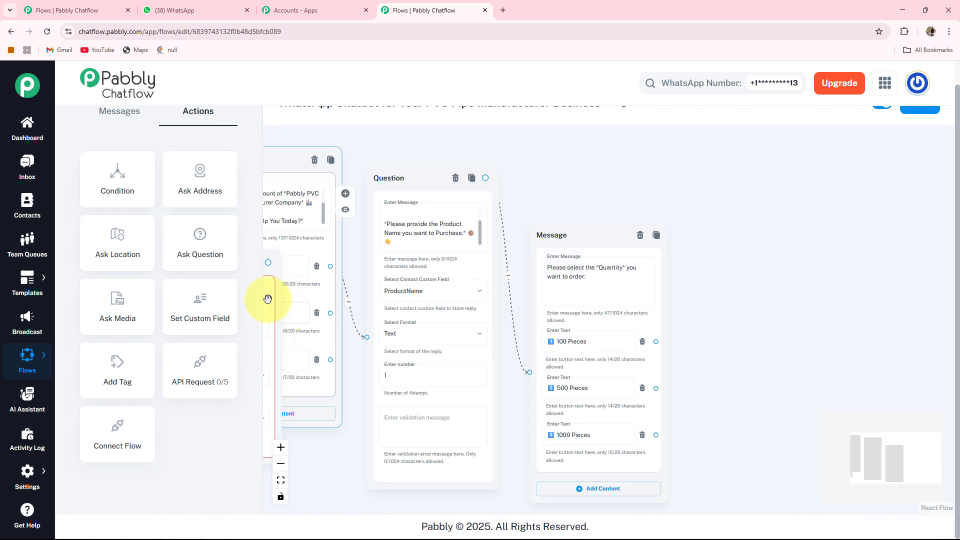
{"action": "left_click_drag", "start_coordinate": [268, 299], "coordinate": [946, 307]}
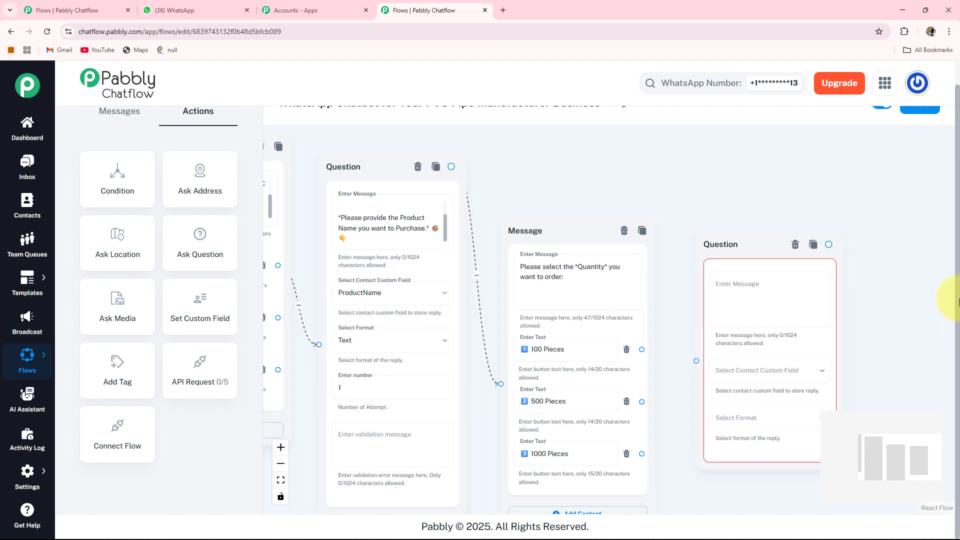
{"action": "scroll", "coordinate": [958, 270], "scroll_direction": "up", "scroll_amount": 1}
{"action": "left_click", "coordinate": [740, 310]}
{"action": "type", "text": "📍 *Please Provide the Delivery Address:*"}
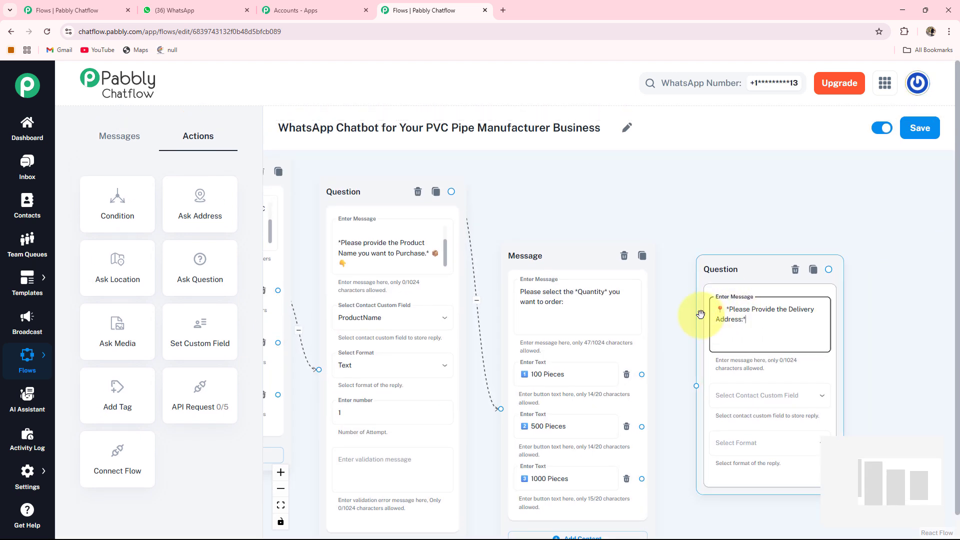
- Store the delivery address reply in the Address custom field and set its format to Text
{"action": "left_click_drag", "start_coordinate": [845, 386], "coordinate": [673, 328]}
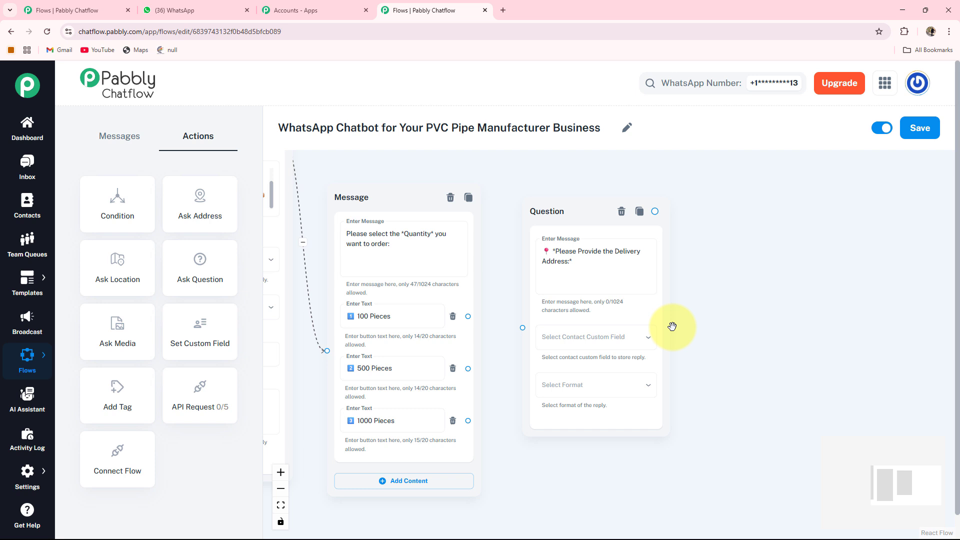
{"action": "left_click", "coordinate": [620, 342]}
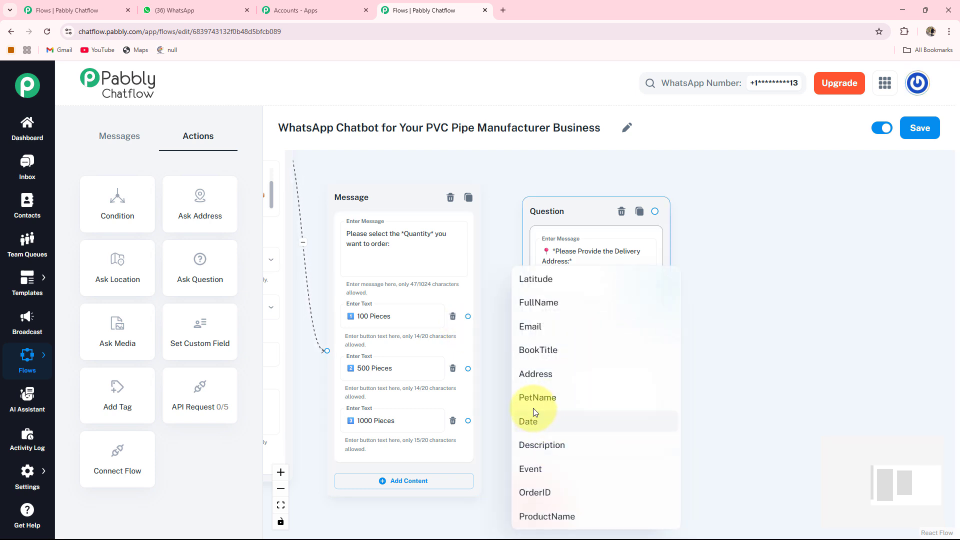
{"action": "left_click", "coordinate": [535, 374]}
{"action": "left_click", "coordinate": [562, 394]}
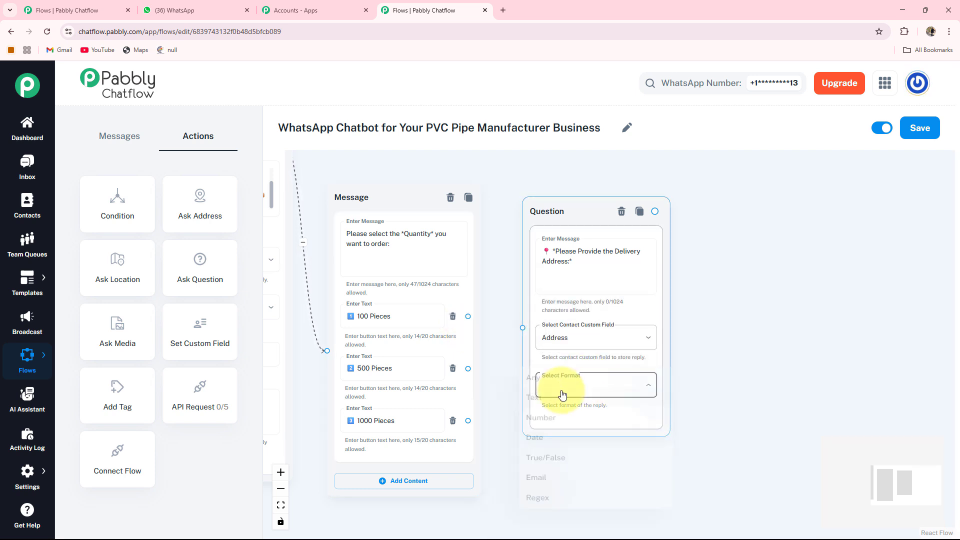
{"action": "left_click", "coordinate": [548, 399]}
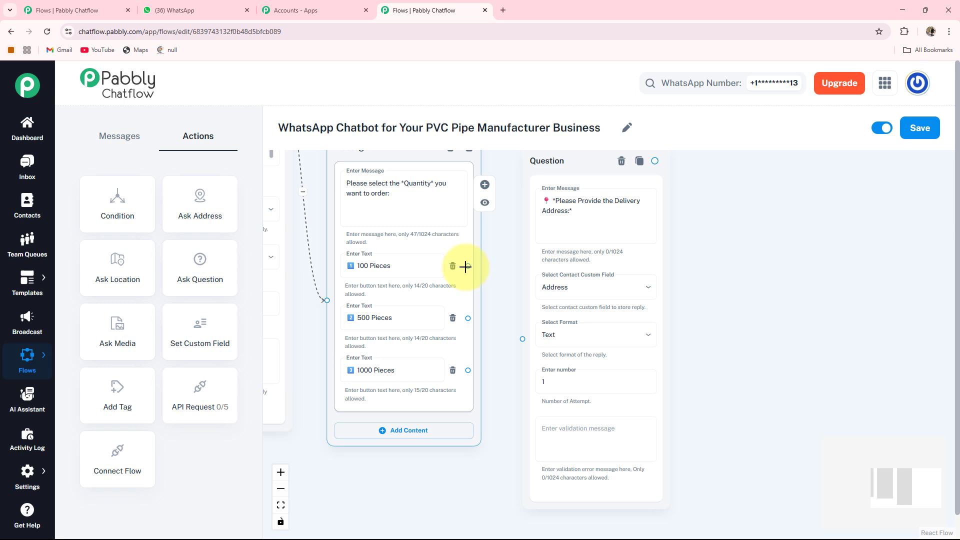
- Connect all three quantity buttons to the delivery address Question node
{"action": "left_click_drag", "start_coordinate": [466, 266], "coordinate": [495, 307]}
{"action": "left_click_drag", "start_coordinate": [518, 338], "coordinate": [522, 339]}
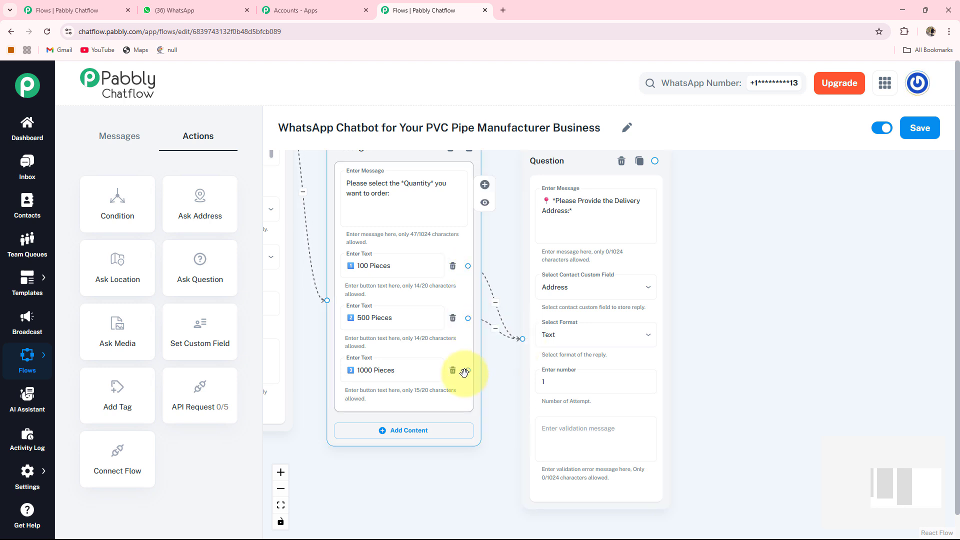
{"action": "left_click_drag", "start_coordinate": [467, 370], "coordinate": [527, 340]}
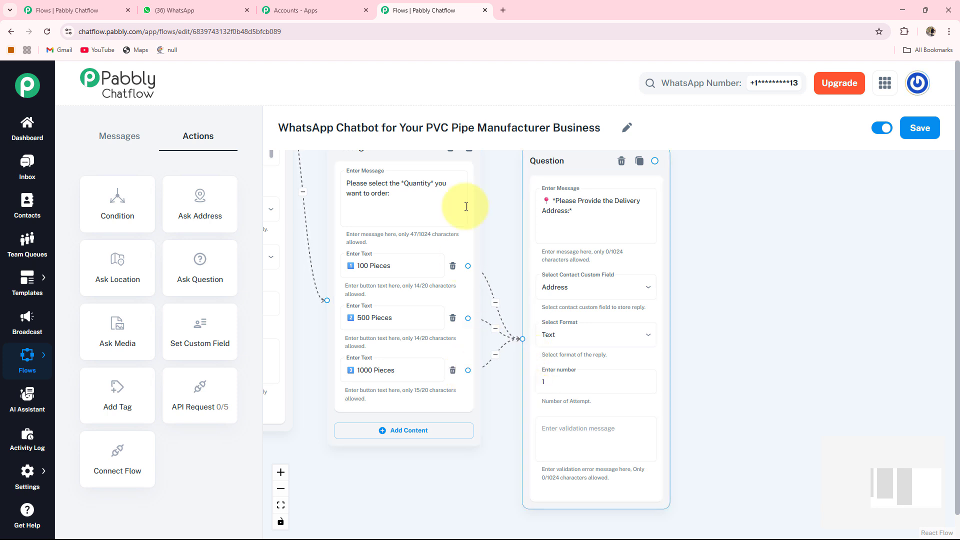
- Connect a Text + Button message to the delivery address question, with the order confirmation text starting "Your order has been received!"
{"action": "scroll", "coordinate": [510, 195], "scroll_direction": "up", "scroll_amount": 5}
{"action": "left_click_drag", "start_coordinate": [548, 292], "coordinate": [547, 247]}
{"action": "left_click_drag", "start_coordinate": [709, 359], "coordinate": [555, 315]}
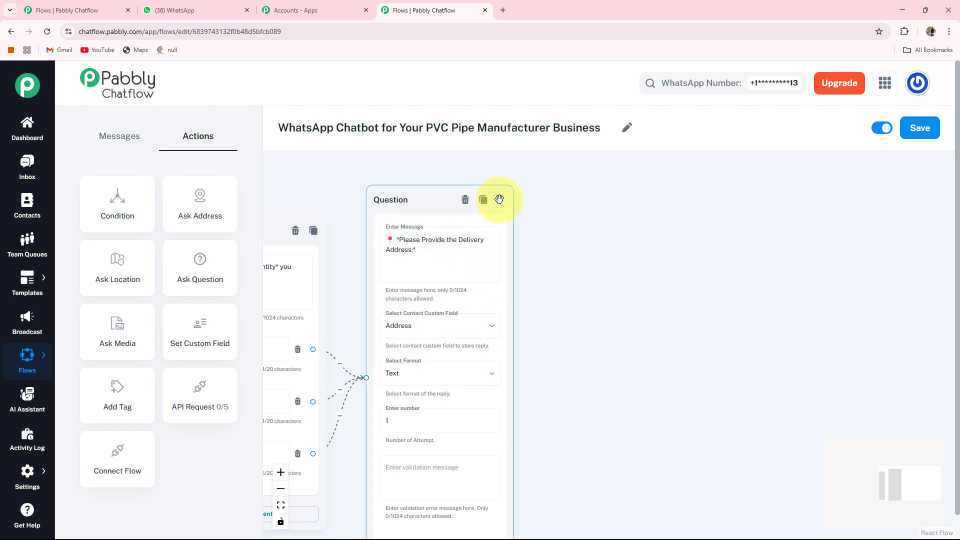
{"action": "left_click_drag", "start_coordinate": [610, 284], "coordinate": [570, 290]}
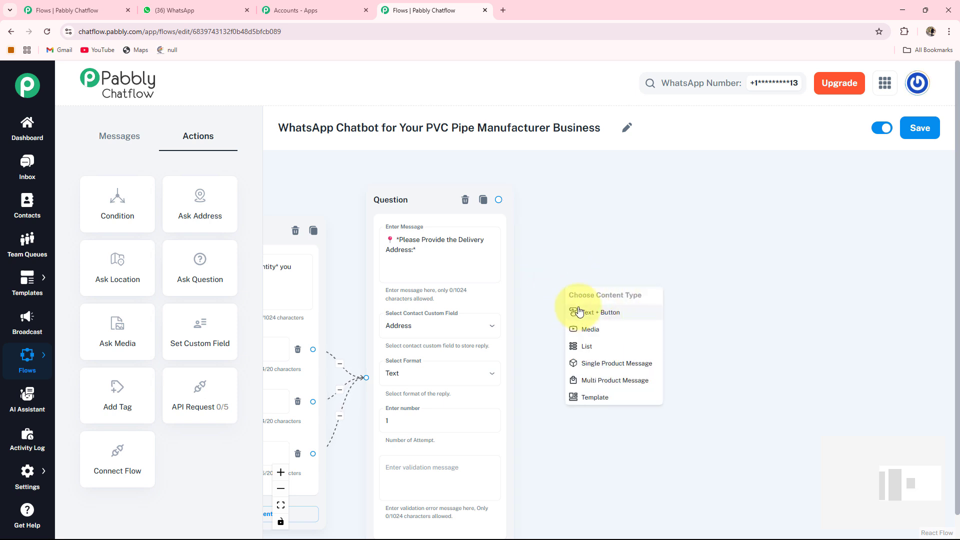
{"action": "left_click", "coordinate": [600, 315]}
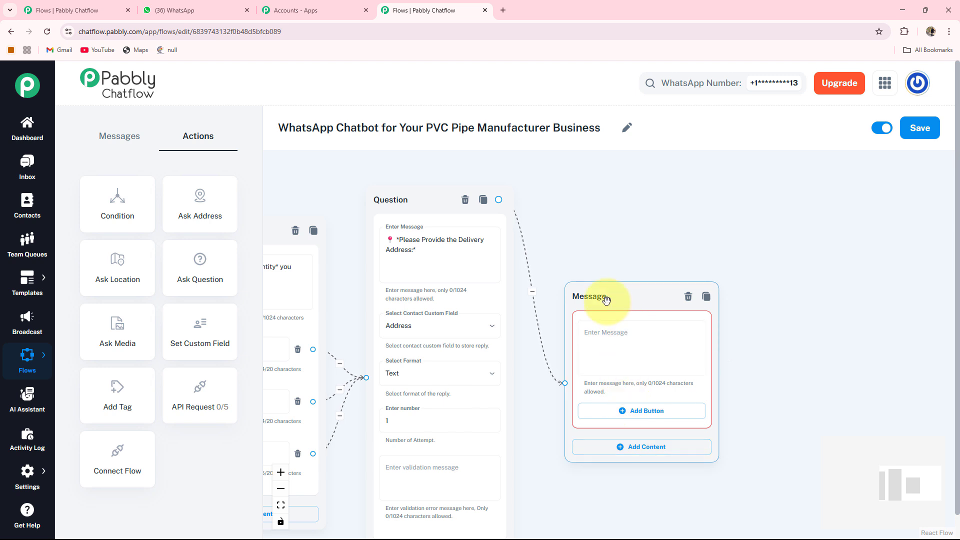
{"action": "scroll", "coordinate": [606, 300], "scroll_direction": "up", "scroll_amount": 2}
{"action": "left_click_drag", "start_coordinate": [604, 283], "coordinate": [602, 232]}
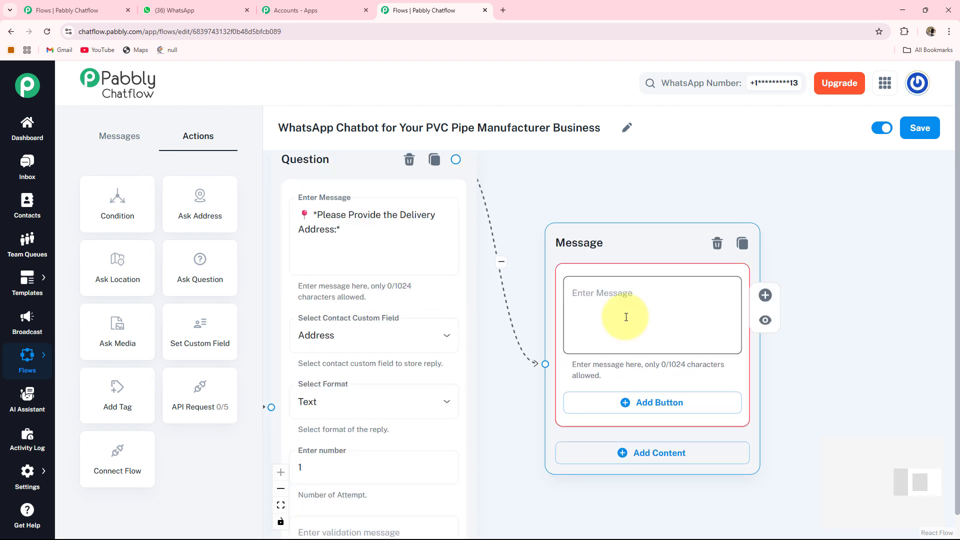
{"action": "left_click", "coordinate": [627, 317]}
{"action": "key", "text": "ctrl+v"}
- Add an Ask Question node below the welcome message for the delivery status branch
{"action": "scroll", "coordinate": [626, 317], "scroll_direction": "down", "scroll_amount": 6}
{"action": "left_click_drag", "start_coordinate": [624, 409], "coordinate": [958, 369]}
{"action": "left_click_drag", "start_coordinate": [510, 397], "coordinate": [461, 451]}
{"action": "left_click_drag", "start_coordinate": [362, 336], "coordinate": [348, 341]}
{"action": "scroll", "coordinate": [350, 343], "scroll_direction": "up", "scroll_amount": 3}
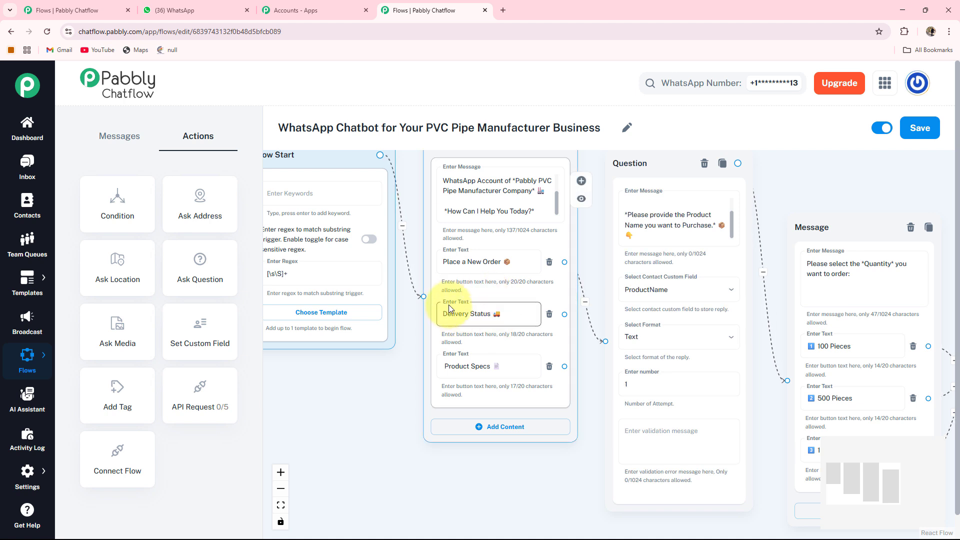
{"action": "left_click_drag", "start_coordinate": [561, 460], "coordinate": [533, 405]}
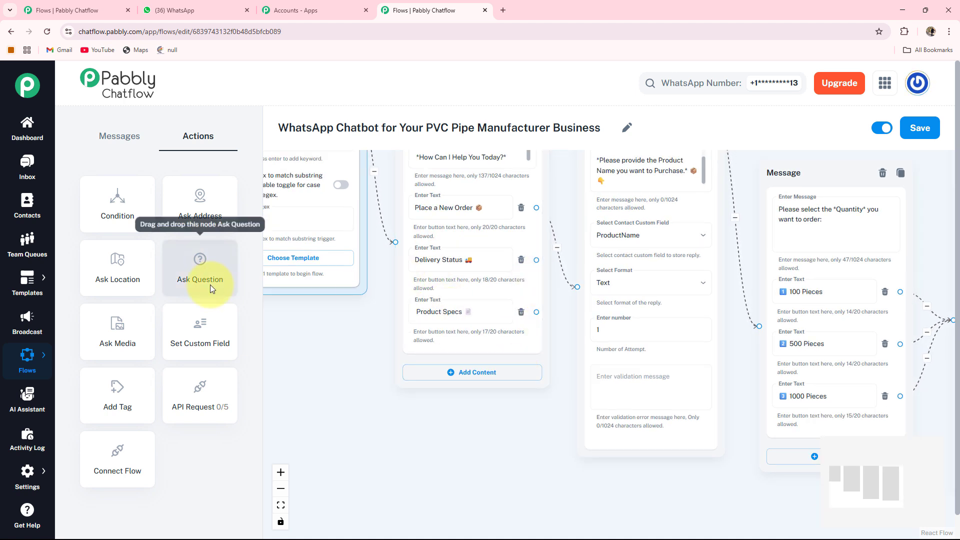
{"action": "left_click_drag", "start_coordinate": [209, 275], "coordinate": [336, 195]}
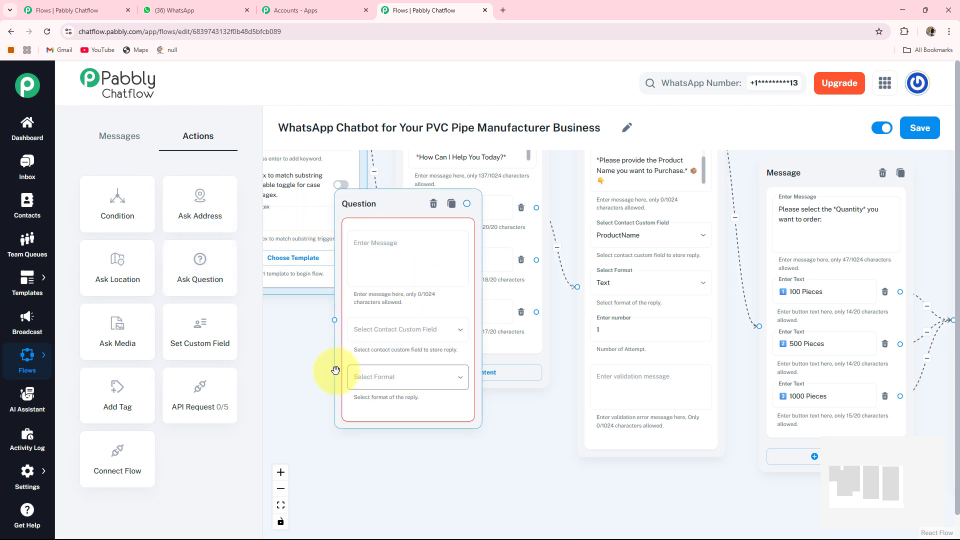
{"action": "left_click_drag", "start_coordinate": [400, 282], "coordinate": [483, 492]}
{"action": "left_click_drag", "start_coordinate": [379, 428], "coordinate": [348, 276]}
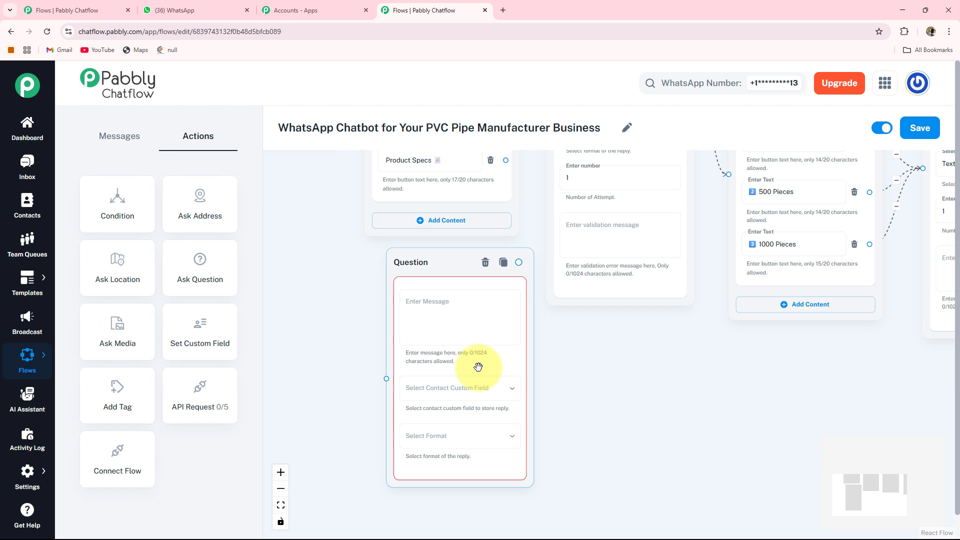
- Enter the Delivery Status message in the new question, ending with "*Please enter your Order ID to check the status.*"
{"action": "left_click", "coordinate": [442, 324]}
{"action": "key", "text": "ctrl+v"}
{"action": "scroll", "coordinate": [553, 401], "scroll_direction": "down", "scroll_amount": 1}
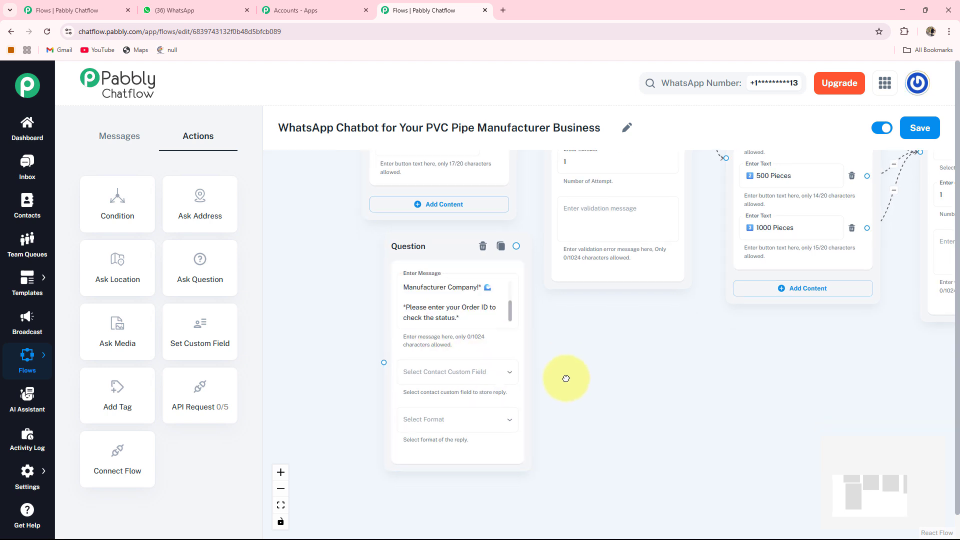
- Store the delivery status question's reply in the OrderID custom field and set its format to Any
{"action": "scroll", "coordinate": [563, 377], "scroll_direction": "up", "scroll_amount": 1}
{"action": "scroll", "coordinate": [572, 401], "scroll_direction": "down", "scroll_amount": 1}
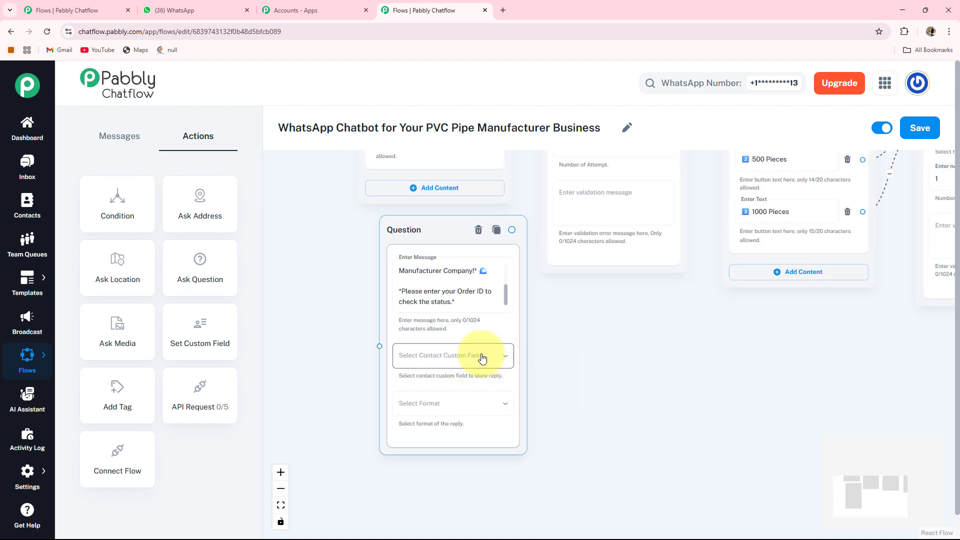
{"action": "left_click", "coordinate": [473, 356]}
{"action": "left_click", "coordinate": [399, 493]}
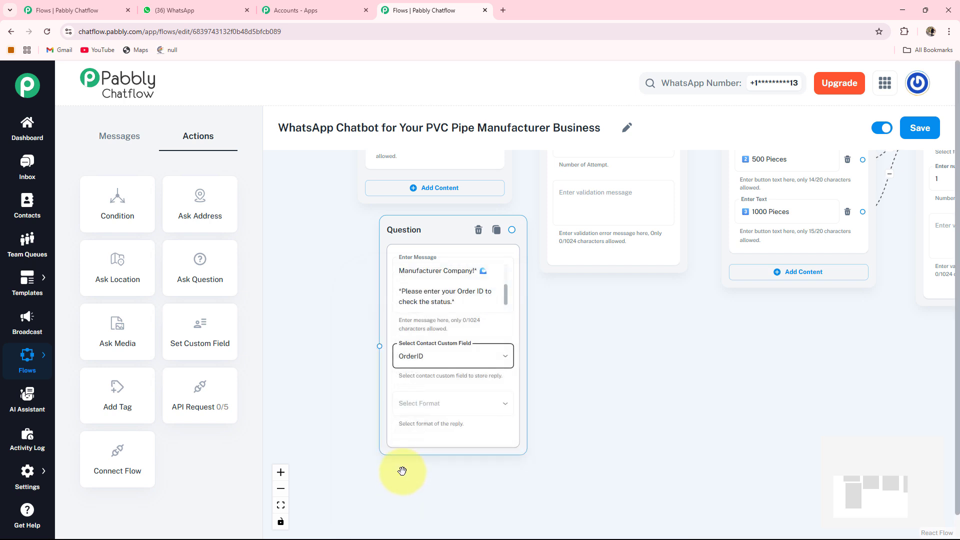
{"action": "left_click", "coordinate": [451, 408]}
{"action": "left_click", "coordinate": [385, 374]}
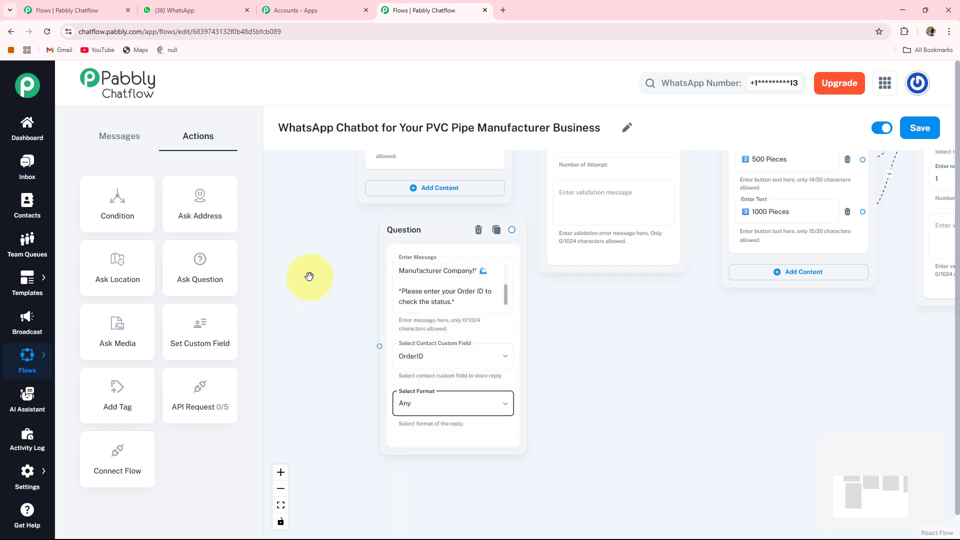
- Connect the welcome message's Delivery Status button to the Order ID Question node
{"action": "scroll", "coordinate": [302, 360], "scroll_direction": "up", "scroll_amount": 3}
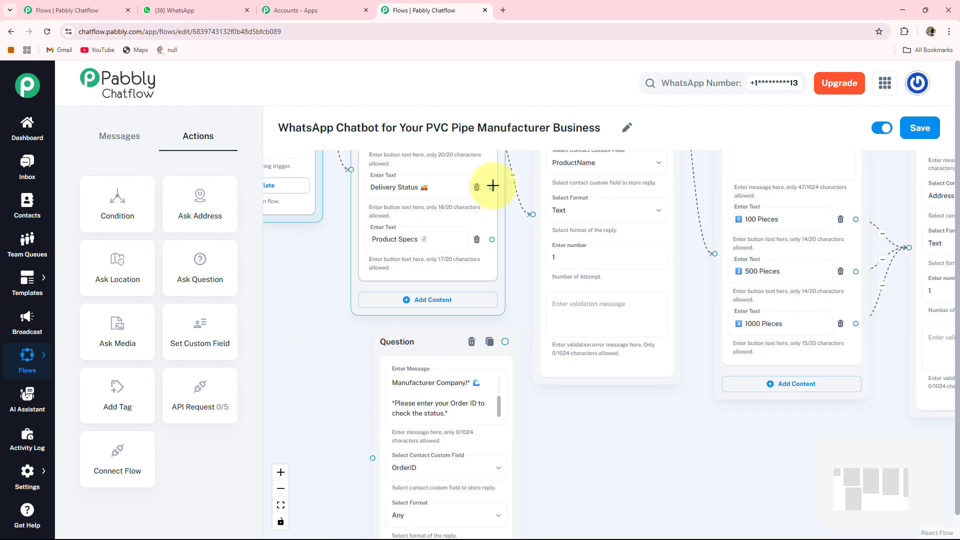
{"action": "left_click_drag", "start_coordinate": [493, 186], "coordinate": [322, 406]}
{"action": "mouse_move", "coordinate": [360, 448]}
{"action": "left_mouse_down"}
{"action": "mouse_move", "coordinate": [377, 468]}
{"action": "mouse_move", "coordinate": [373, 456]}
{"action": "left_mouse_up"}
{"action": "left_click", "coordinate": [416, 431]}
- Connect a Text + Button message to the Order ID question, reading "✅ Order ID: *$OrderID*" and "✅ Order status : *Confirmed*"
{"action": "left_click_drag", "start_coordinate": [607, 446], "coordinate": [544, 322]}
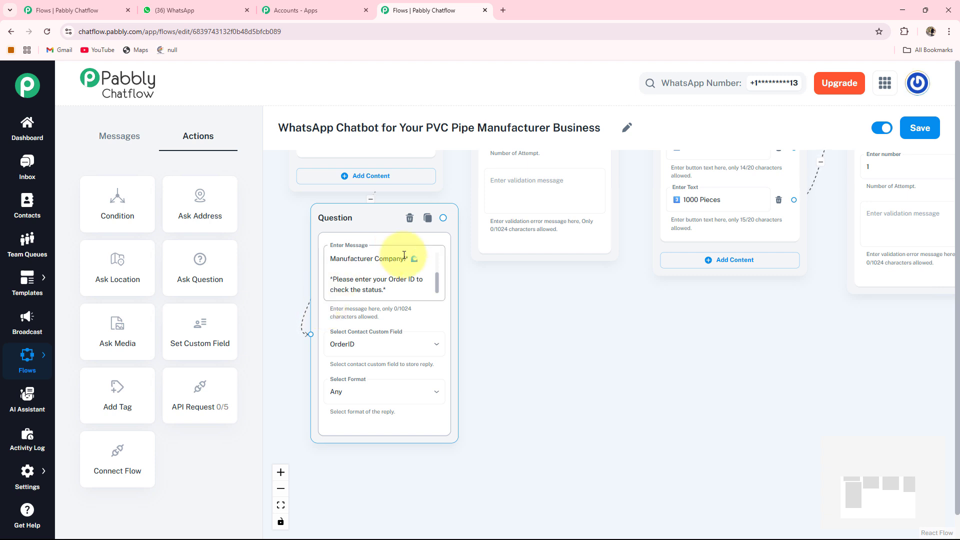
{"action": "left_click_drag", "start_coordinate": [467, 241], "coordinate": [513, 311]}
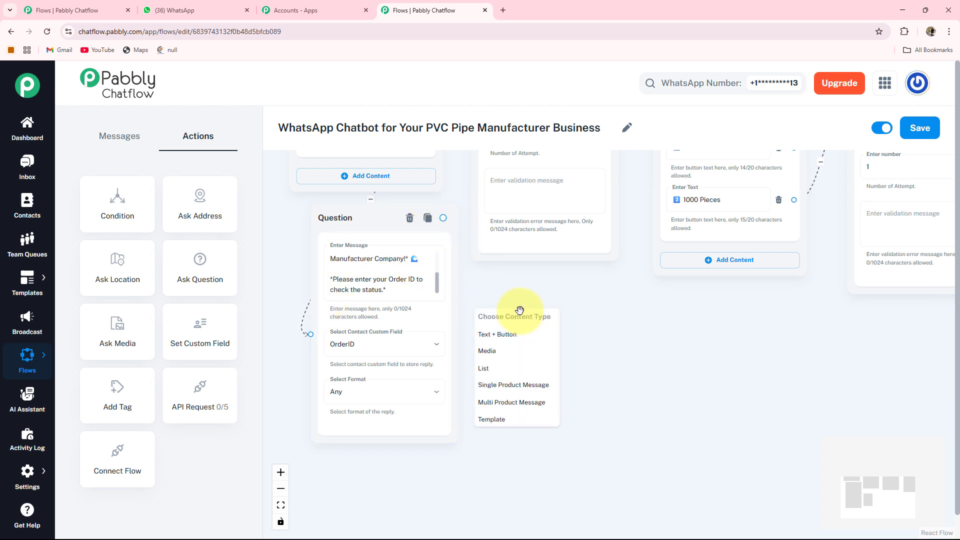
{"action": "left_click", "coordinate": [498, 342]}
{"action": "scroll", "coordinate": [622, 363], "scroll_direction": "up", "scroll_amount": 3}
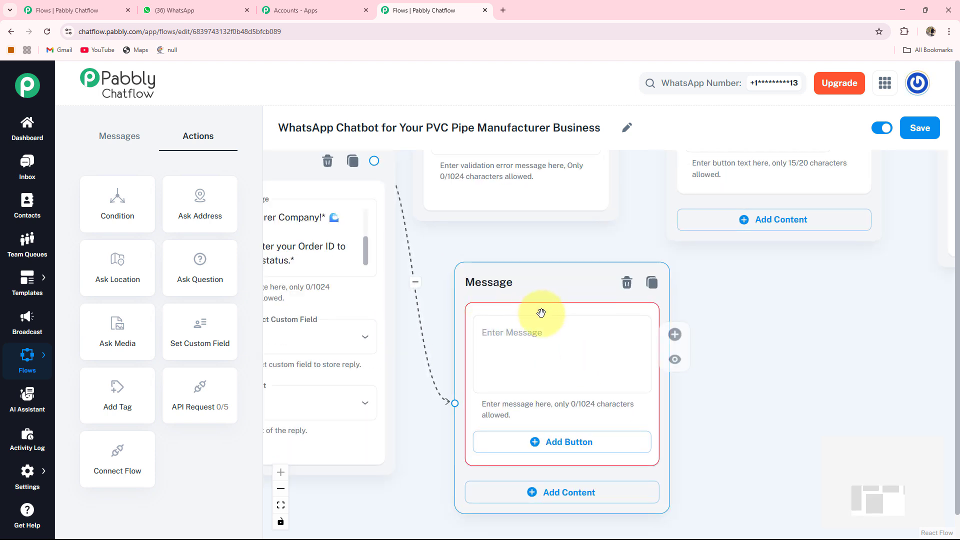
{"action": "left_click", "coordinate": [535, 306]}
{"action": "type", "text": "✅ Order ID: *$OrderID* ✅ Order status : *Confirmed*"}
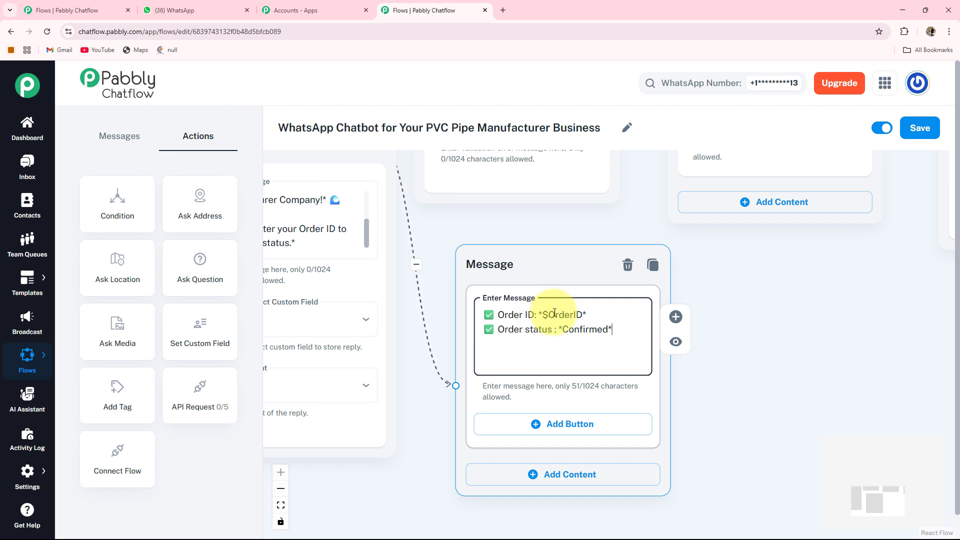
{"action": "scroll", "coordinate": [515, 306], "scroll_direction": "down", "scroll_amount": 2}
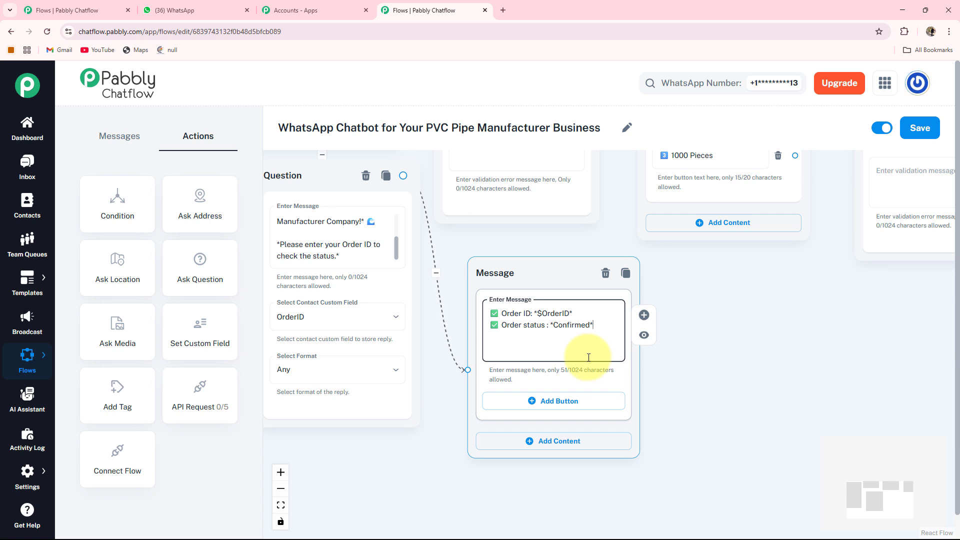
- Connect the welcome message's Product Specs button to a new Media message beyond the order status message
{"action": "scroll", "coordinate": [588, 357], "scroll_direction": "down", "scroll_amount": 2}
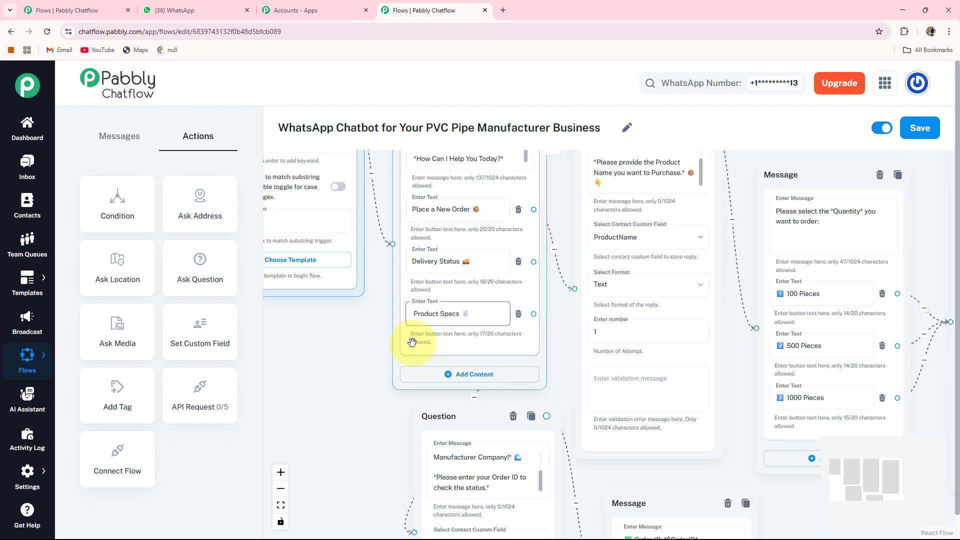
{"action": "left_click_drag", "start_coordinate": [325, 410], "coordinate": [261, 349]}
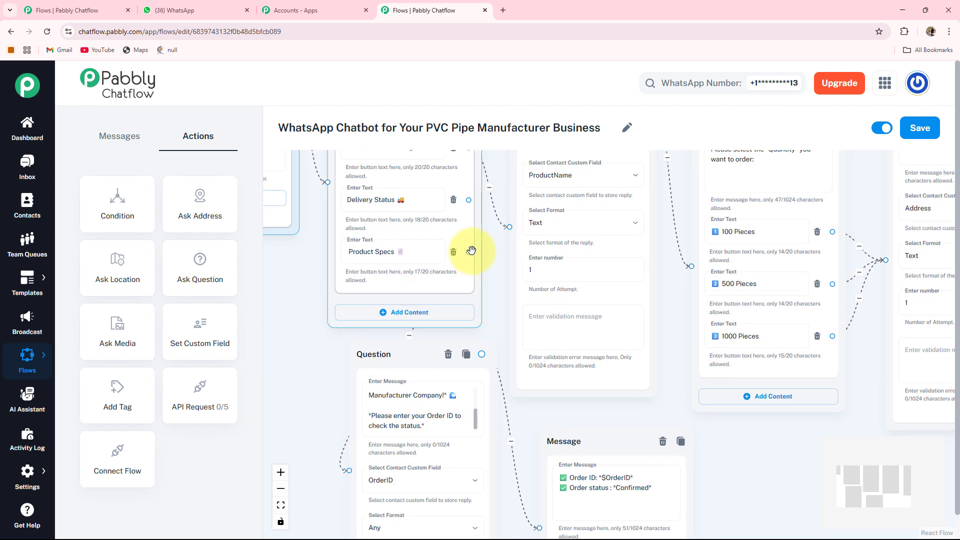
{"action": "left_click_drag", "start_coordinate": [466, 252], "coordinate": [764, 475]}
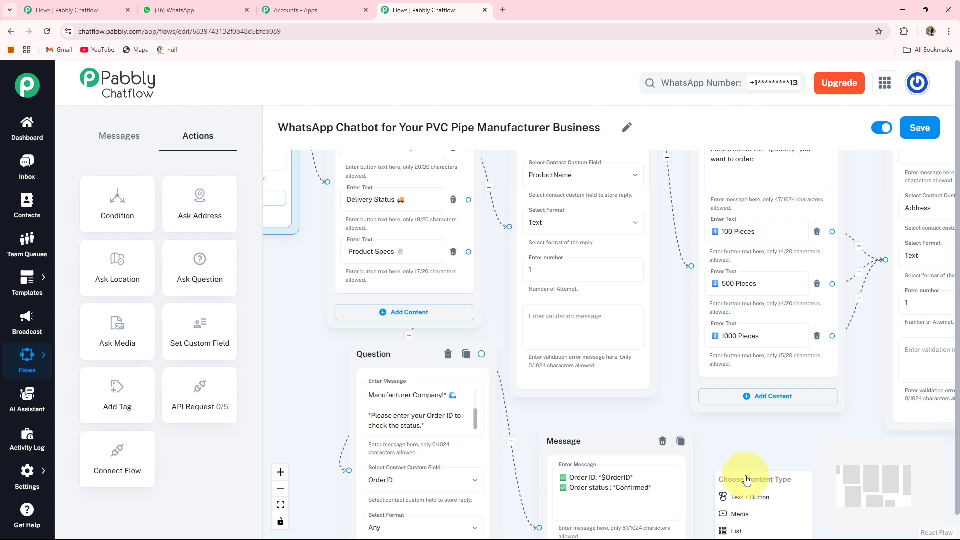
{"action": "left_click", "coordinate": [745, 514]}
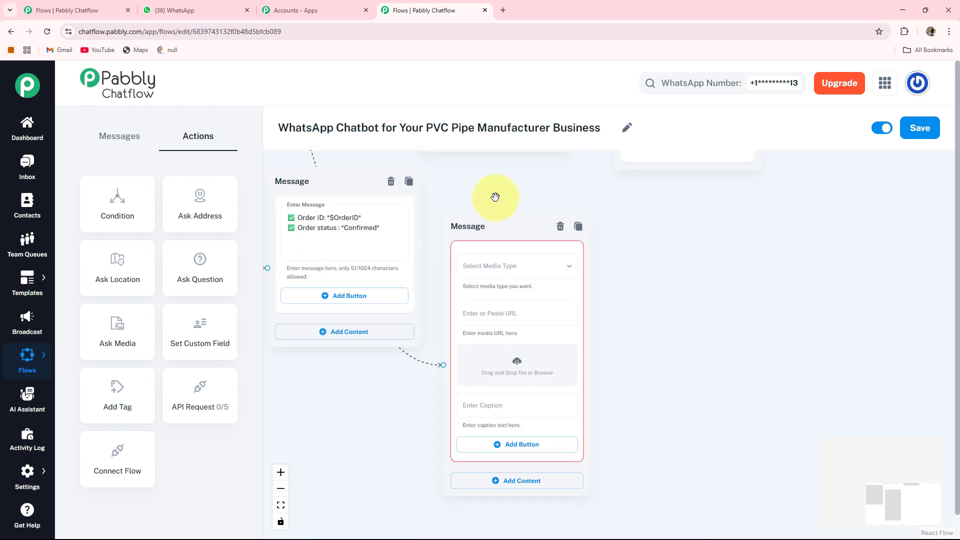
- Set the media type to Image and upload today's WhatsApp image of the pipe specification sheet from Downloads
{"action": "left_click", "coordinate": [510, 266]}
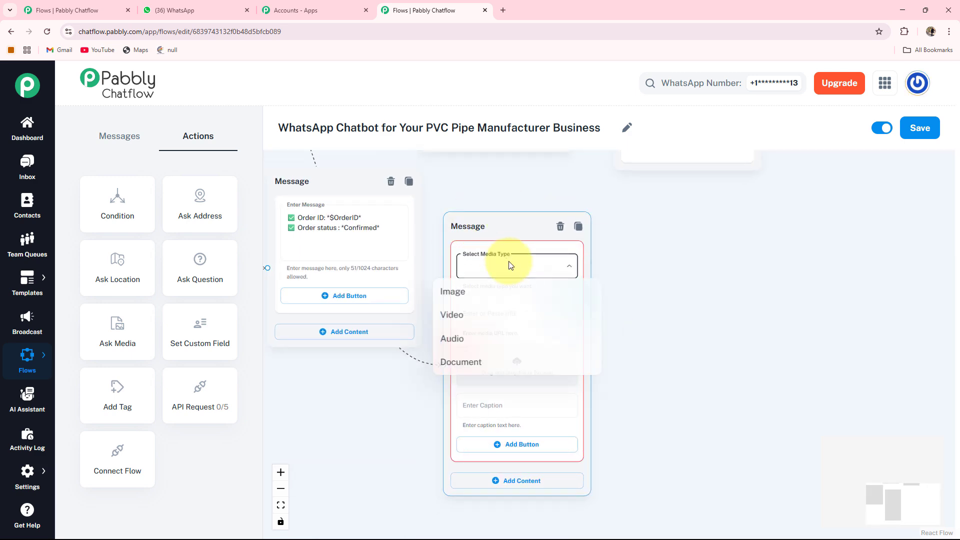
{"action": "left_click", "coordinate": [463, 299]}
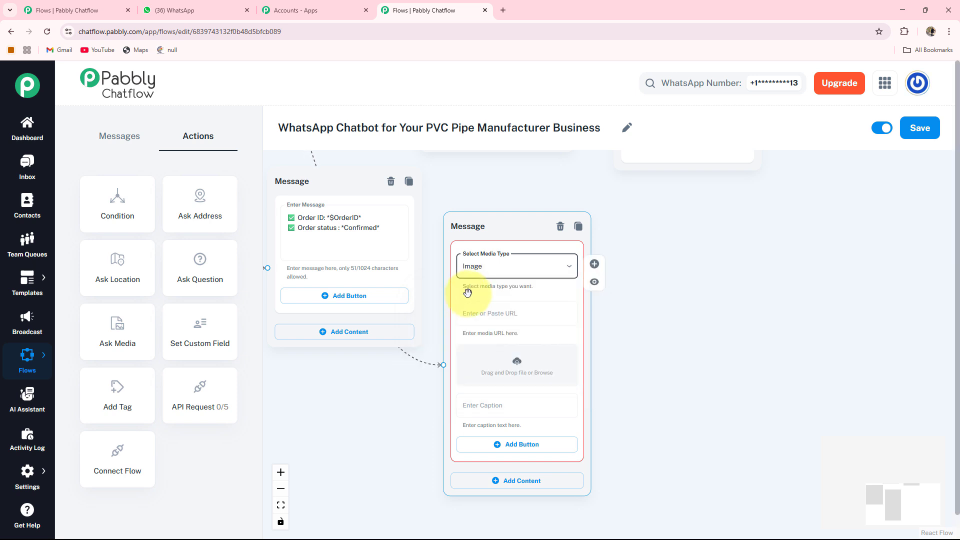
{"action": "left_click", "coordinate": [513, 367]}
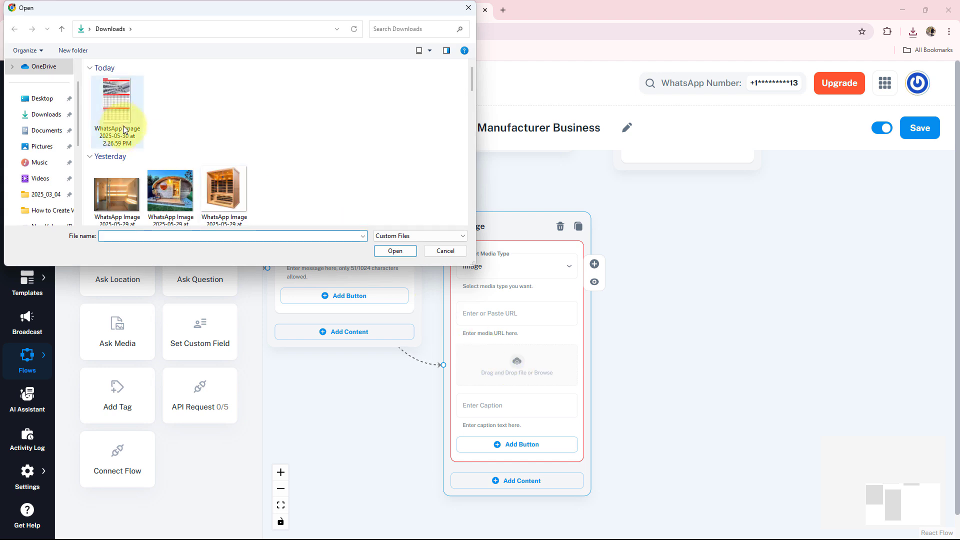
{"action": "double_click", "coordinate": [121, 122]}
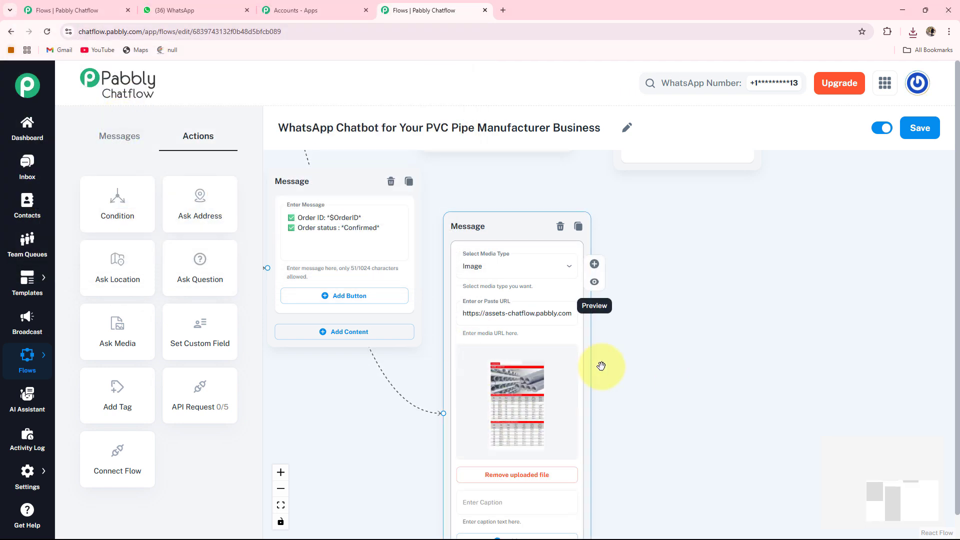
- Give the uploaded image the caption "Our Specs Sheet 📄"
{"action": "scroll", "coordinate": [616, 416], "scroll_direction": "down", "scroll_amount": 3}
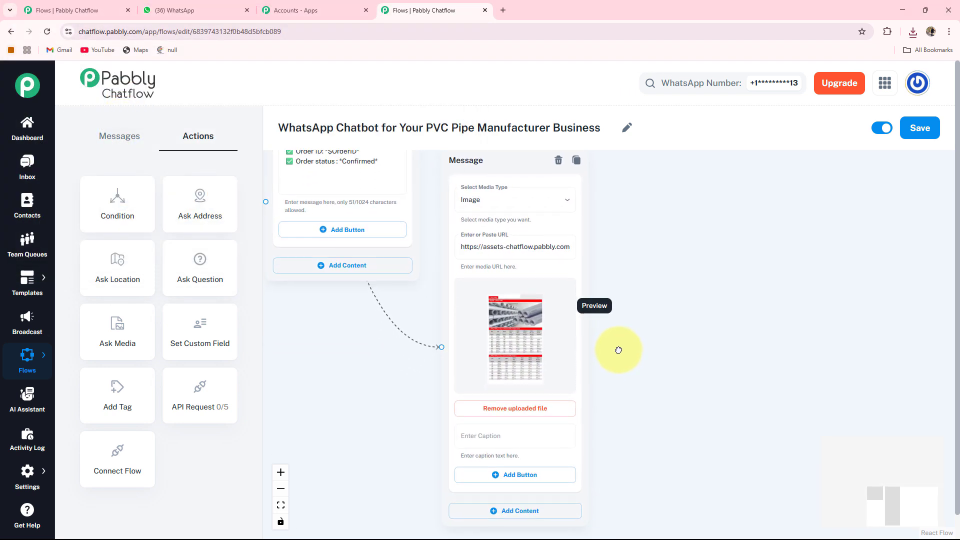
{"action": "left_click", "coordinate": [487, 423]}
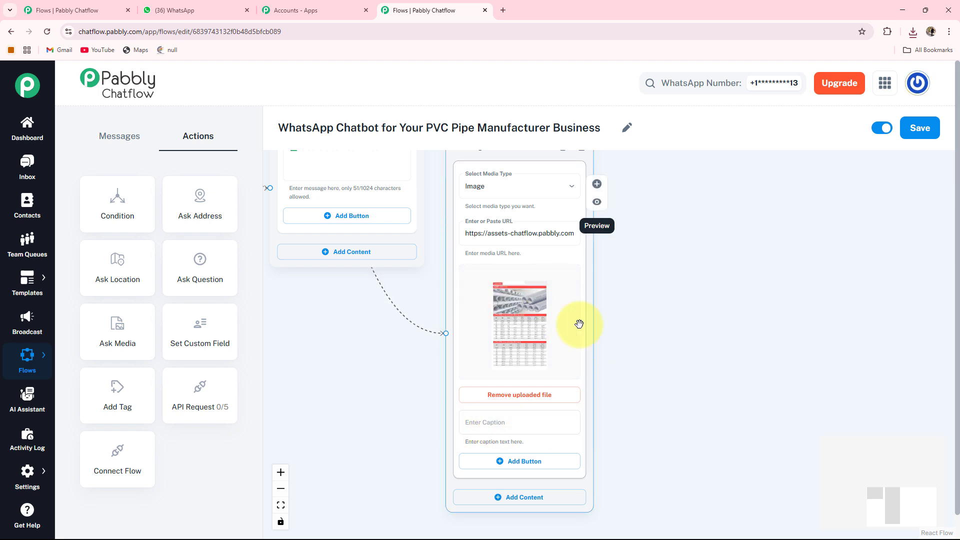
{"action": "type", "text": "Our Specs Sheet 📄"}
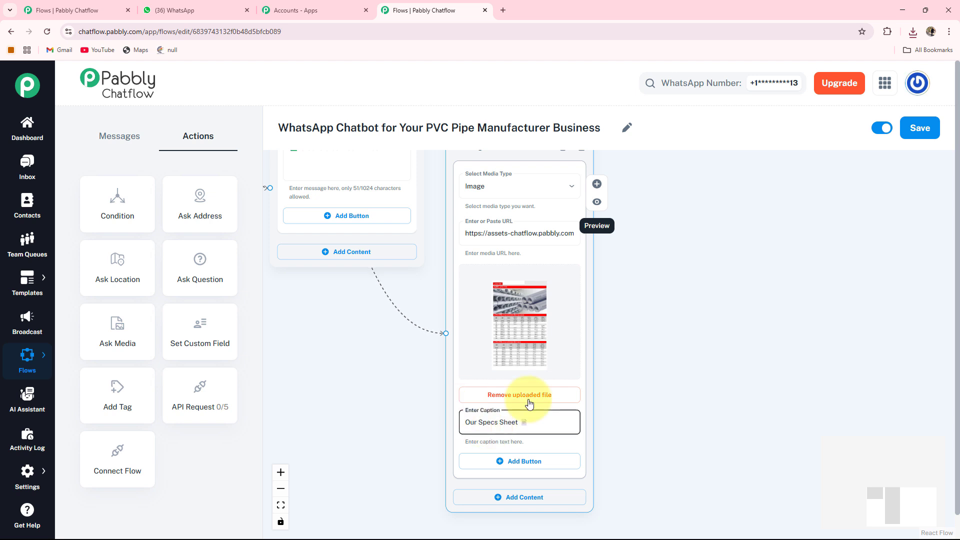
- Fit the whole chatbot flow into view and save it
{"action": "left_click", "coordinate": [280, 506]}
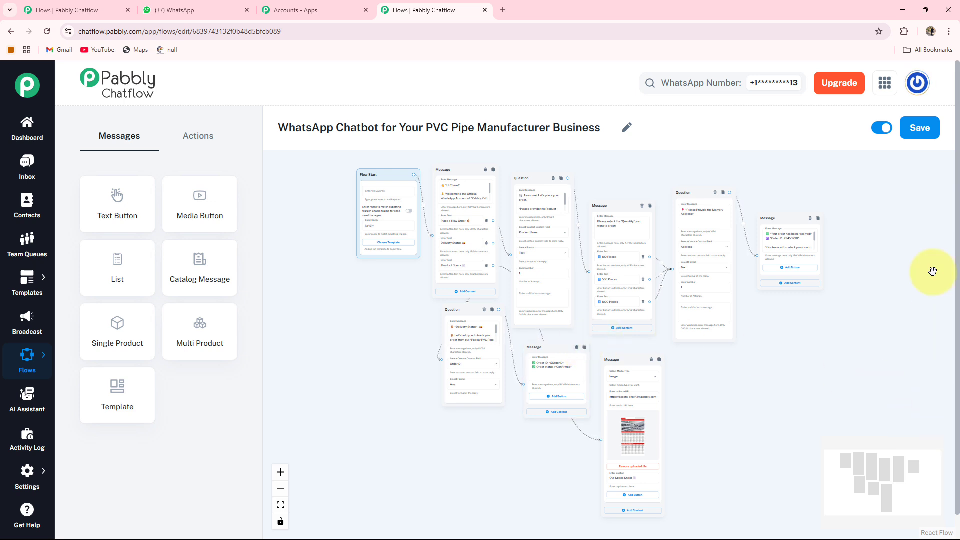
{"action": "left_click", "coordinate": [921, 129]}
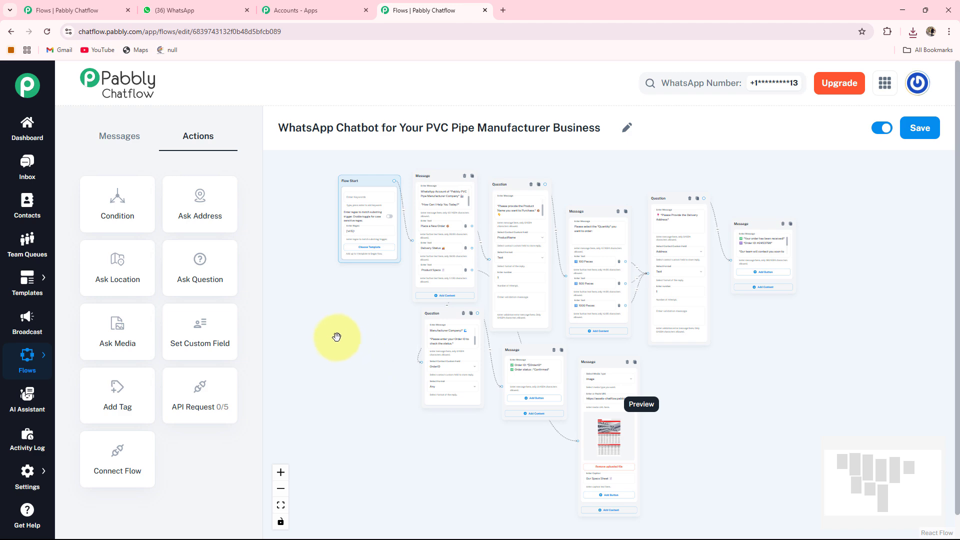
- Switch to WhatsApp Web and review the PVC Pipe Manufacturer chat for the order, product specs and delivery status replies
{"action": "left_click", "coordinate": [190, 14]}
{"action": "scroll", "coordinate": [671, 343], "scroll_direction": "up", "scroll_amount": 10}
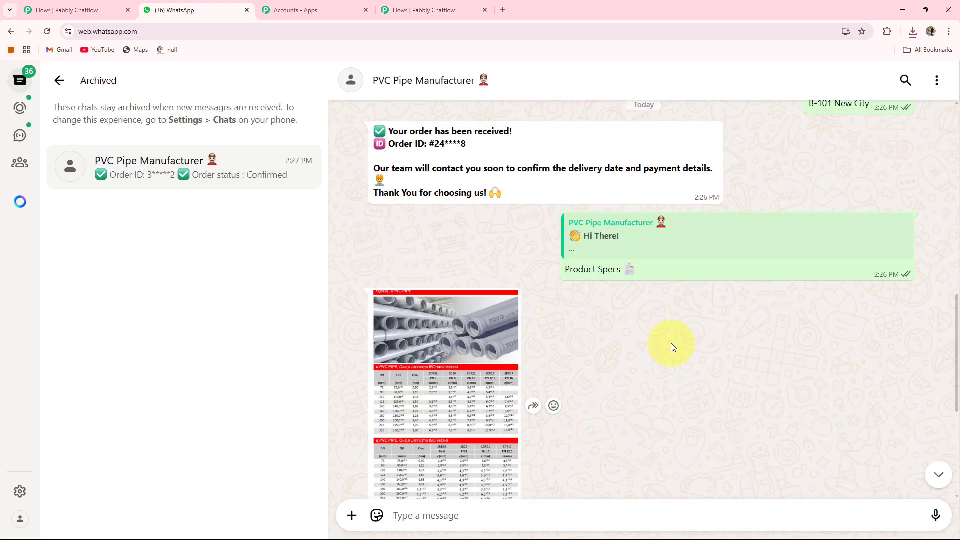
{"action": "scroll", "coordinate": [672, 344], "scroll_direction": "up", "scroll_amount": 2}
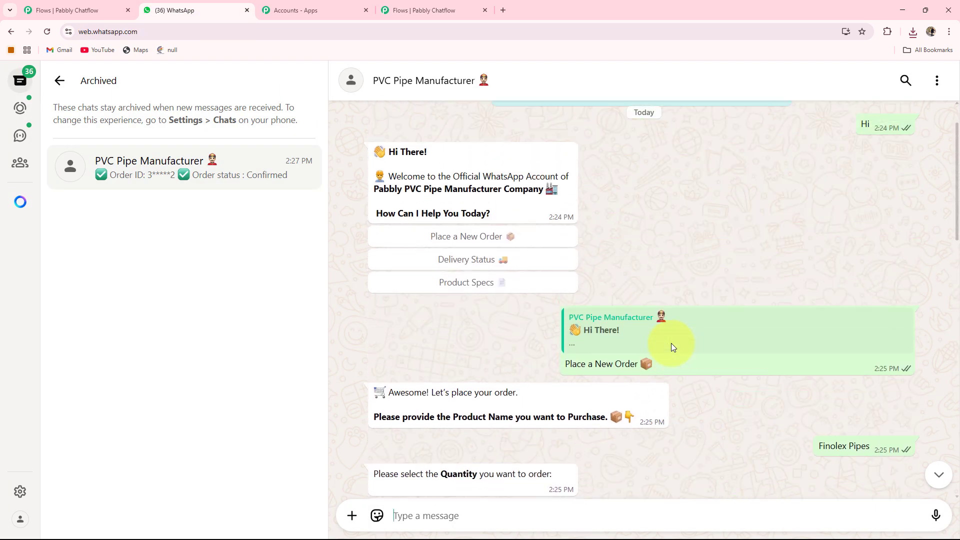
{"action": "scroll", "coordinate": [672, 347], "scroll_direction": "down", "scroll_amount": 6}
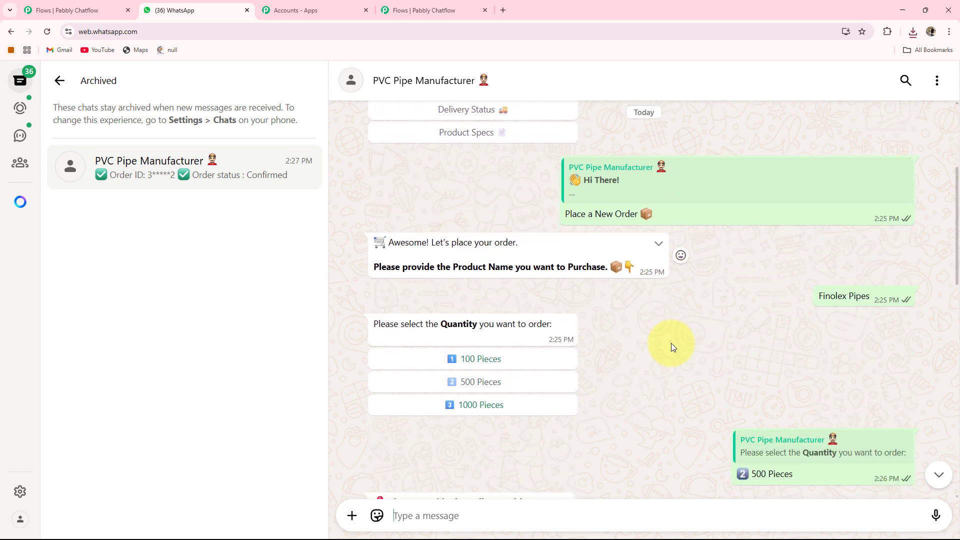
{"action": "scroll", "coordinate": [671, 343], "scroll_direction": "down", "scroll_amount": 9}
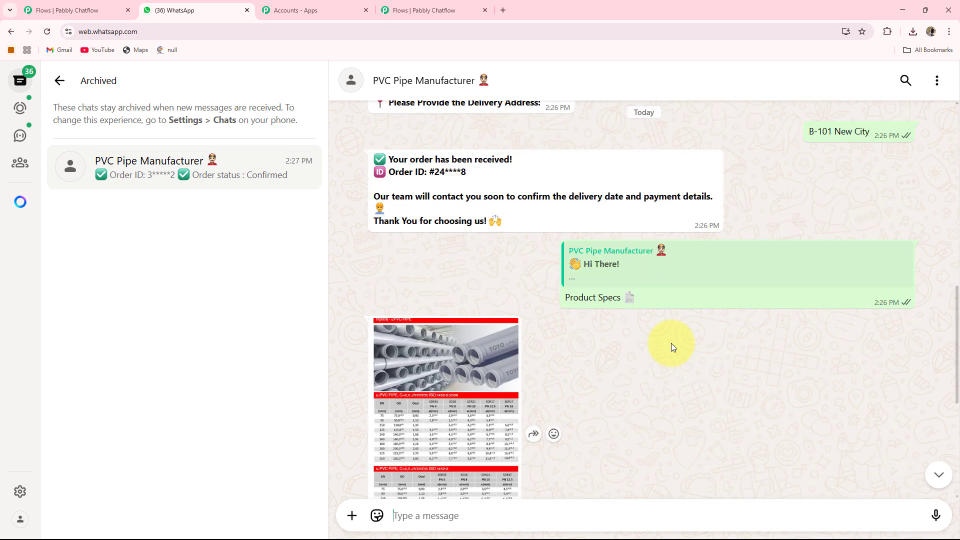
{"action": "scroll", "coordinate": [671, 347], "scroll_direction": "down", "scroll_amount": 1}
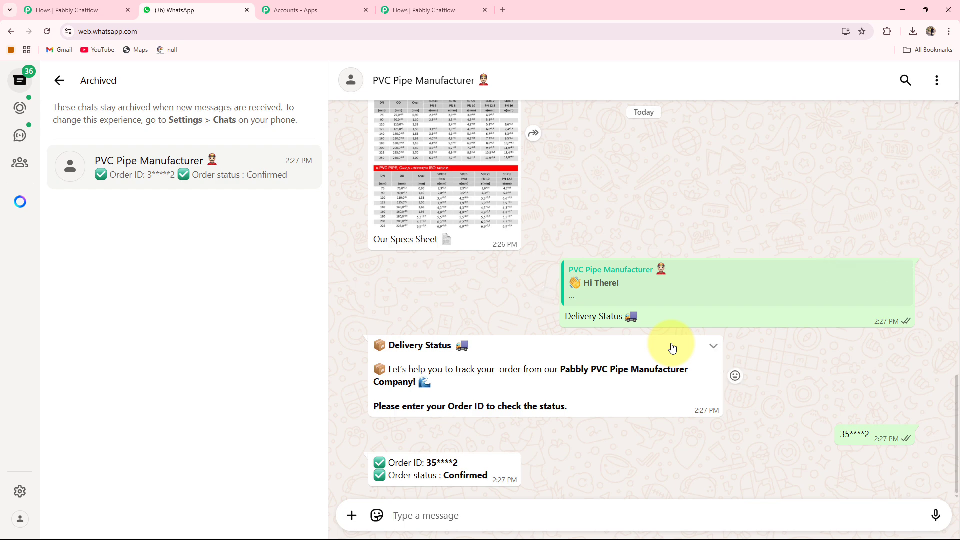
{"action": "scroll", "coordinate": [672, 347], "scroll_direction": "up", "scroll_amount": 6}
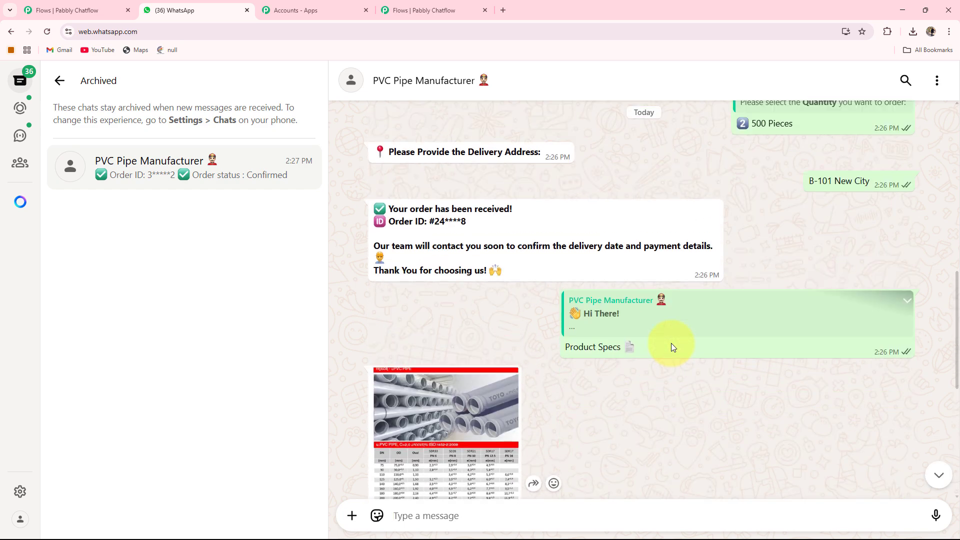